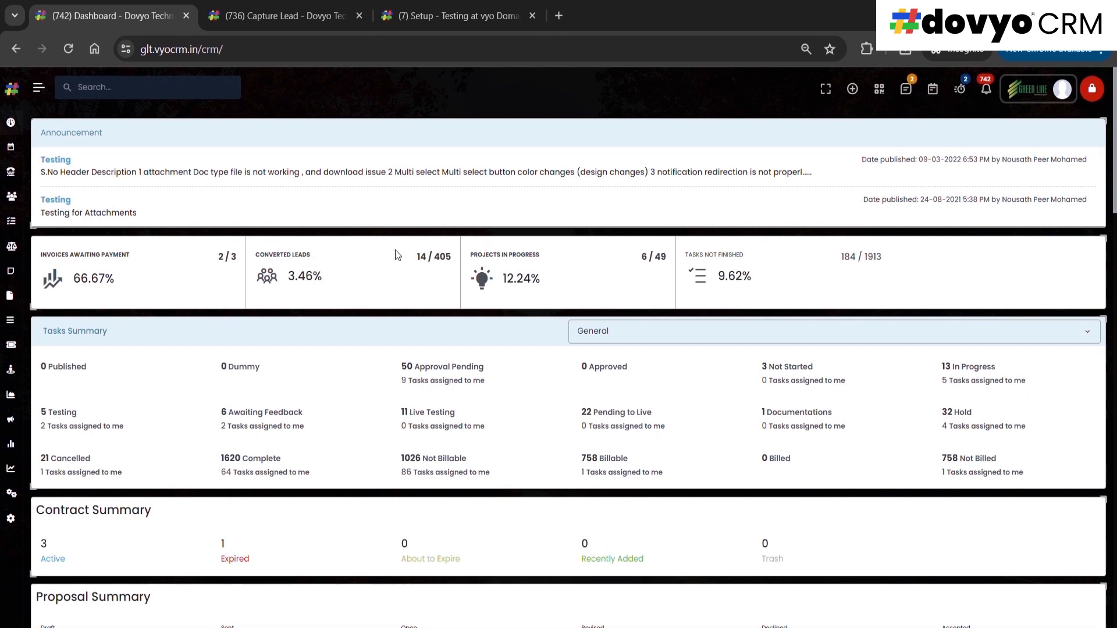
Open the list of custom task statuses from the CRM setup page
mouse_move(13, 222)
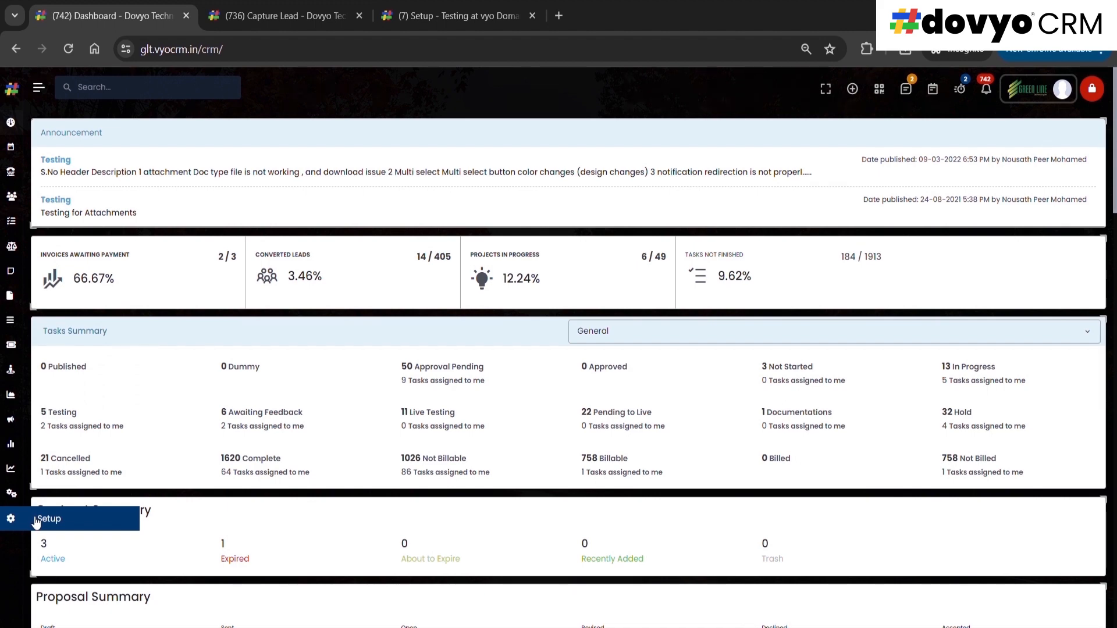
click(37, 519)
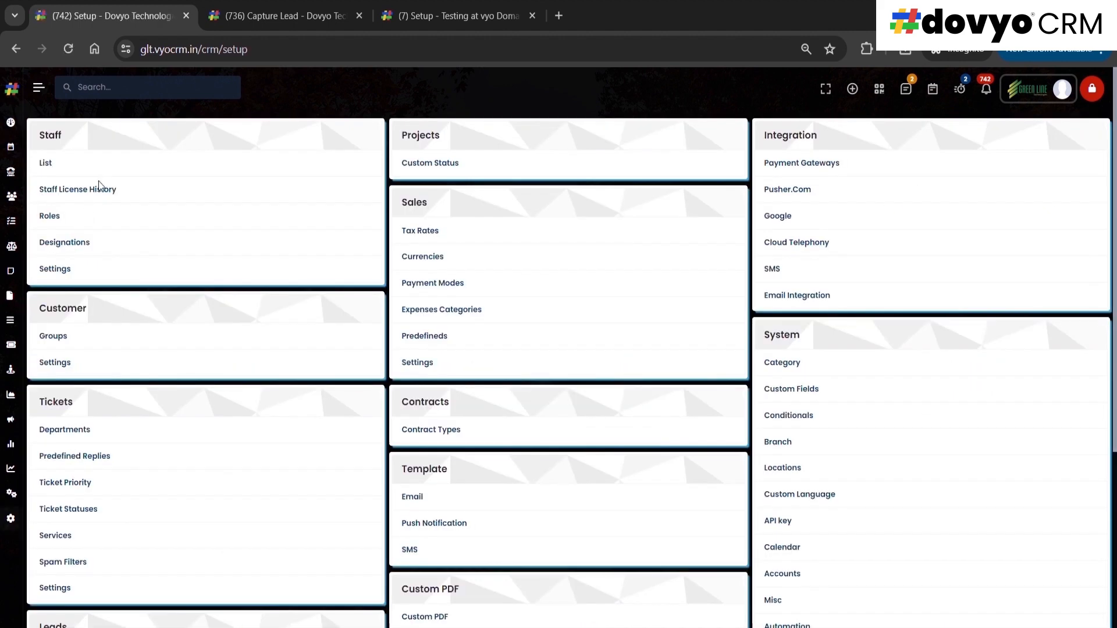
drag(1110, 340, 1088, 502)
scroll(1078, 523, down, 5)
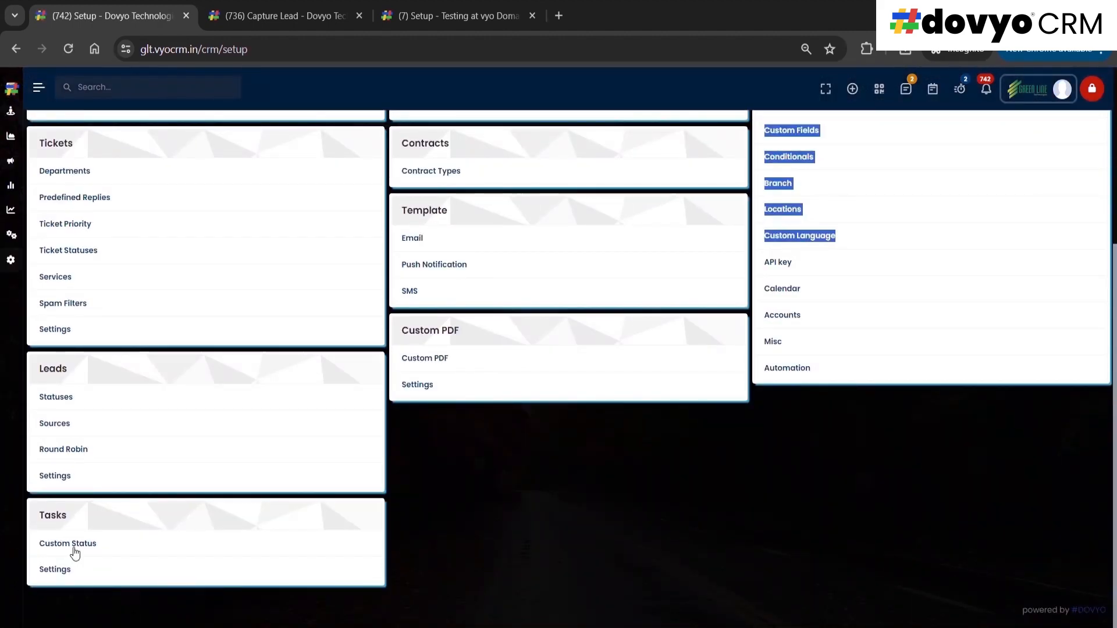
click(66, 545)
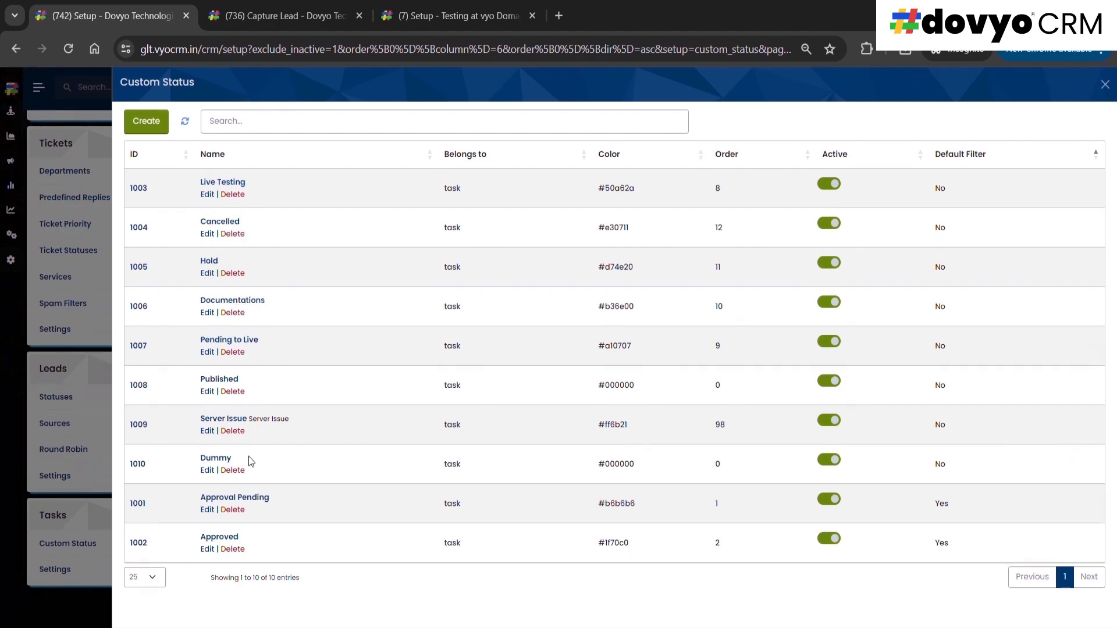
Review the new custom status form with Task as its owner, then close the form and the status list without saving
click(160, 127)
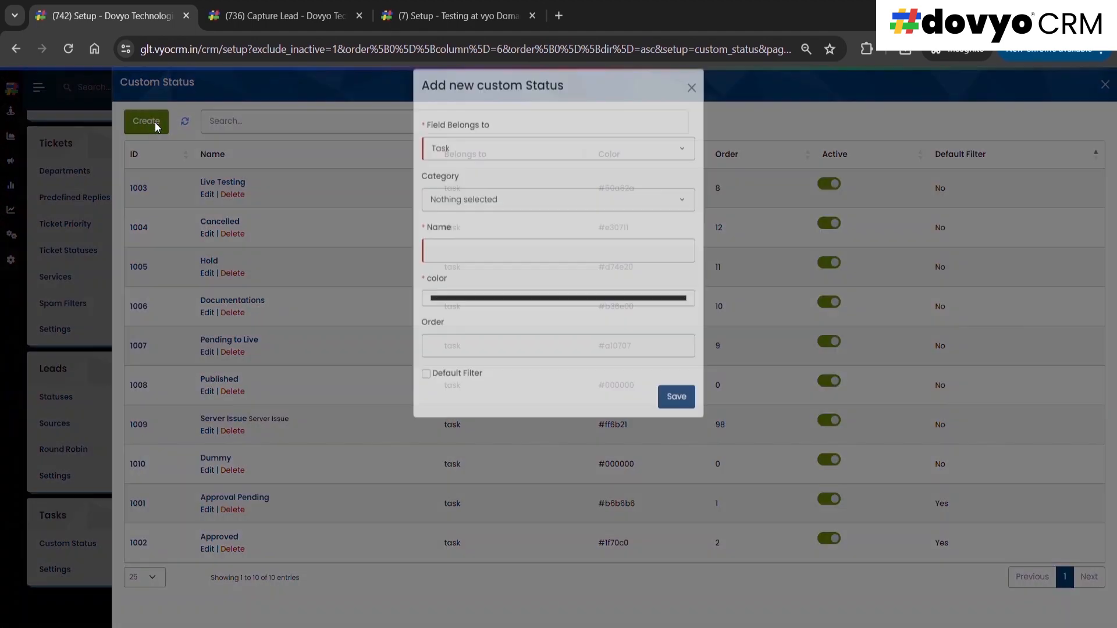
click(500, 169)
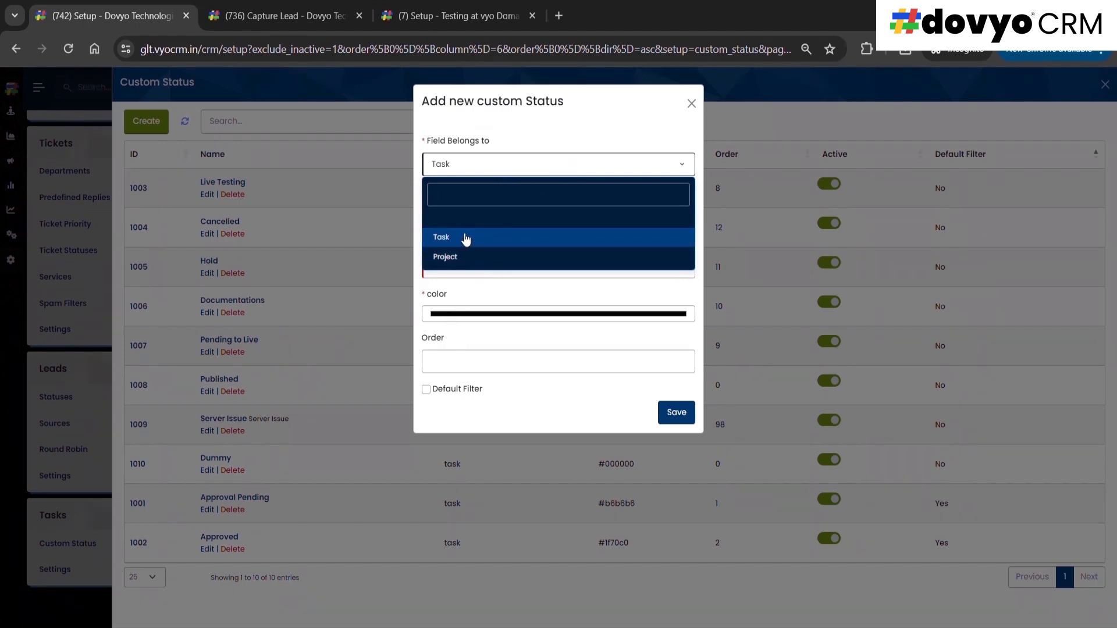
click(496, 240)
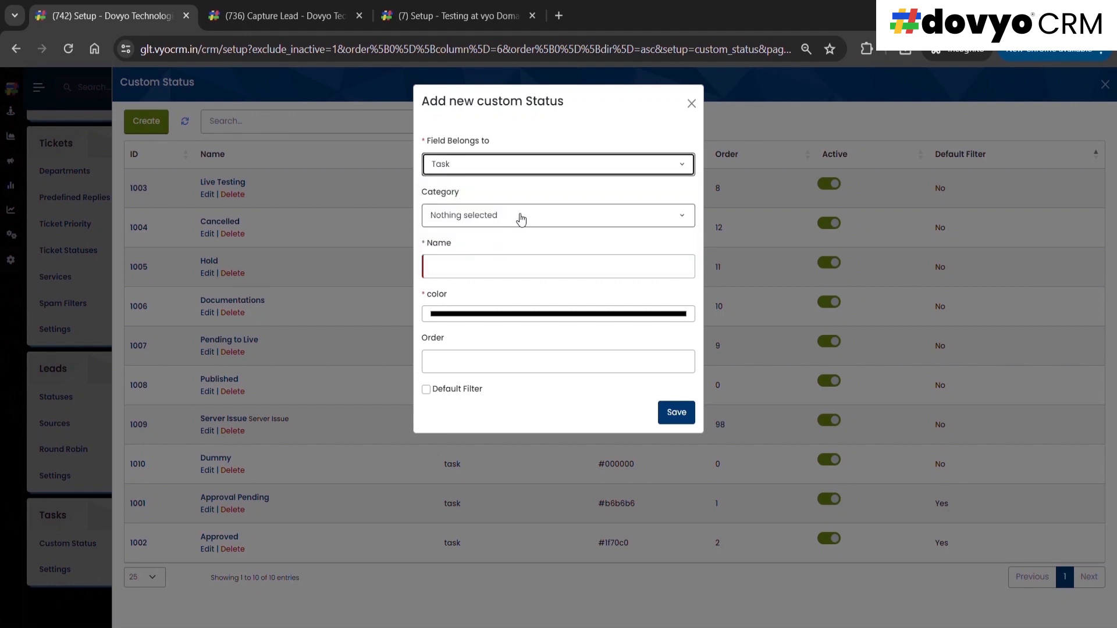
click(506, 216)
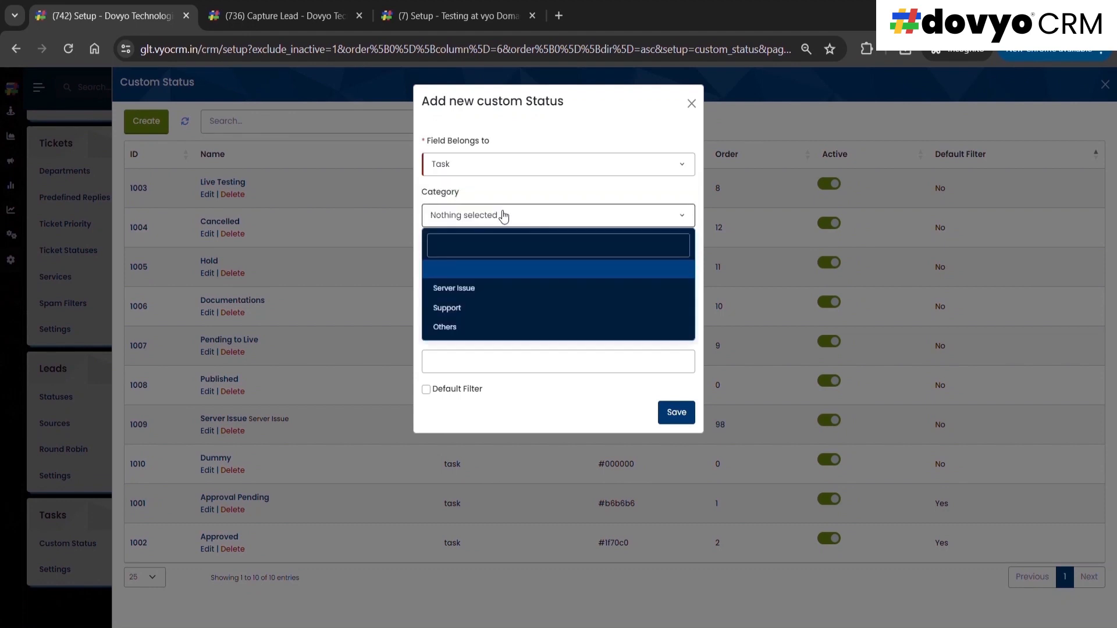
click(536, 184)
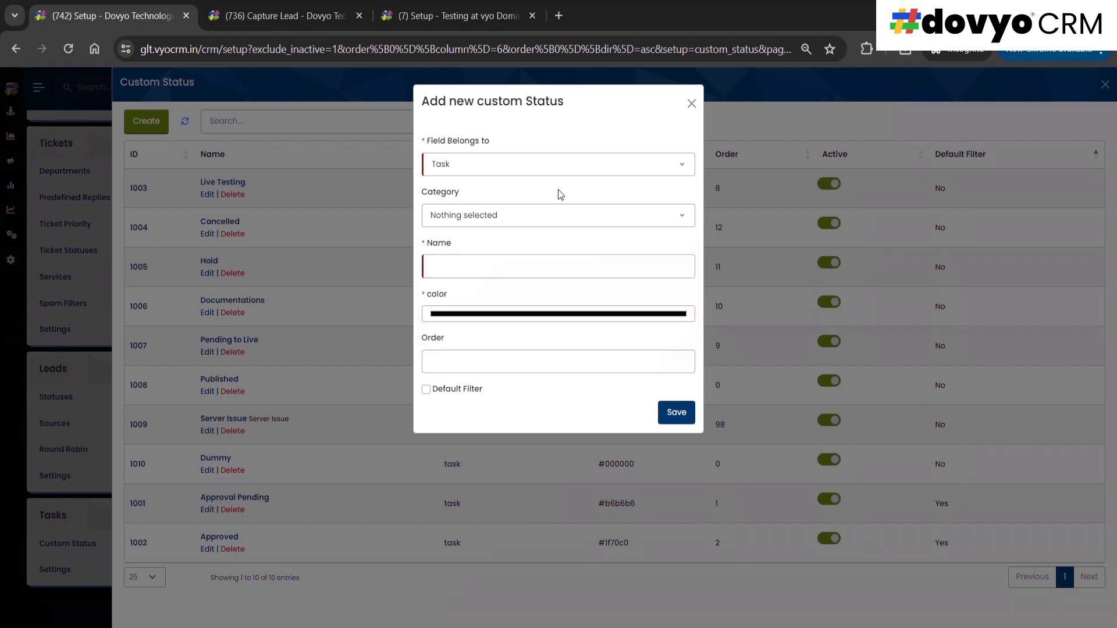
click(489, 277)
click(540, 364)
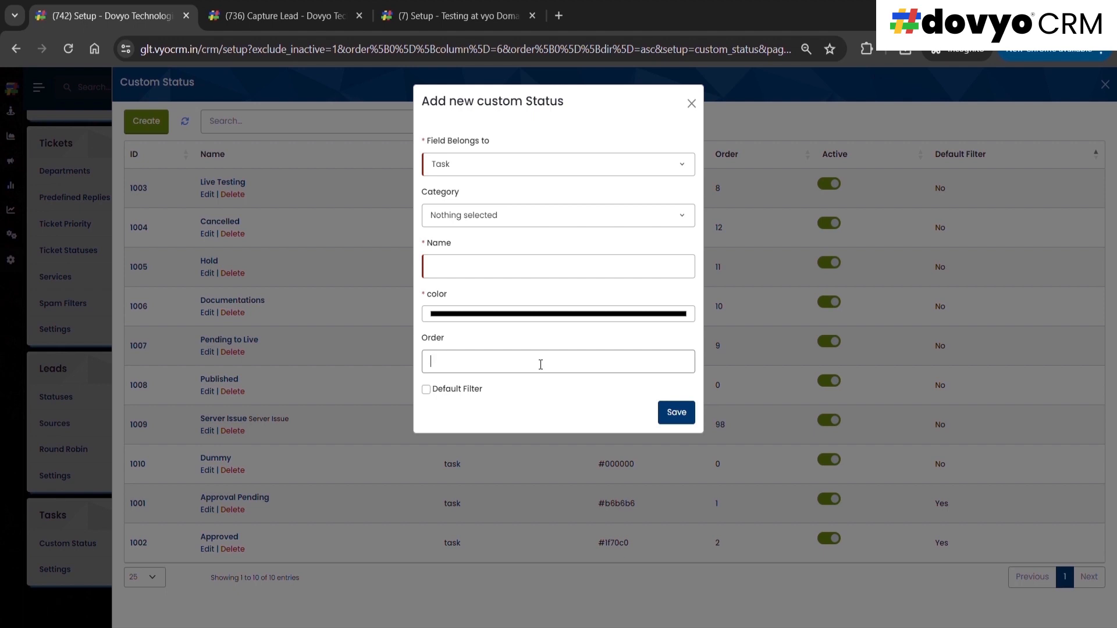
click(691, 102)
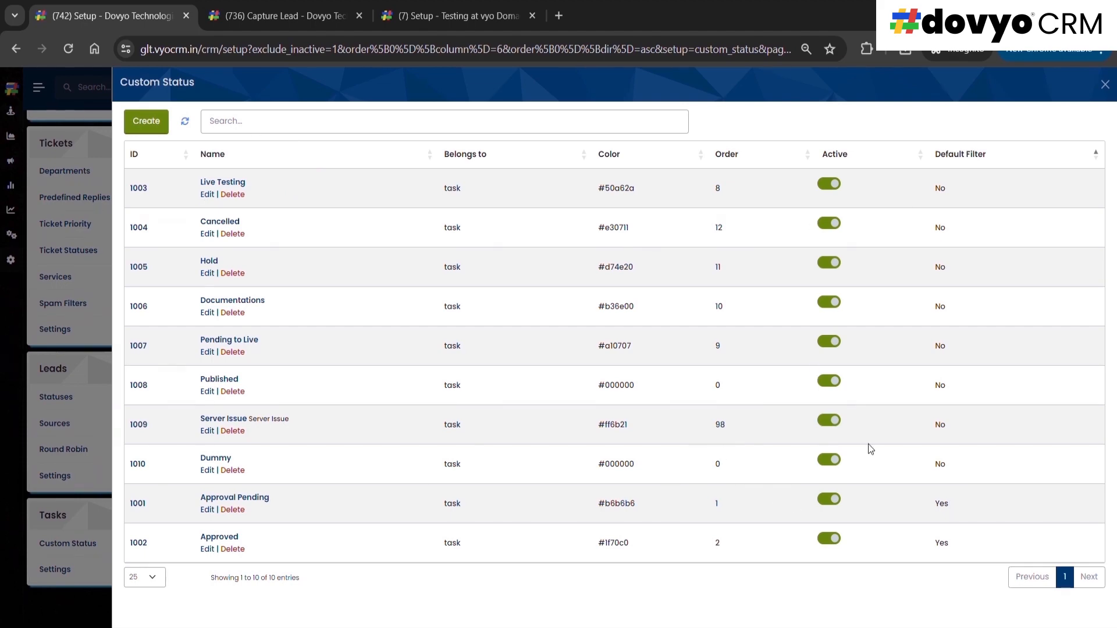
click(1105, 84)
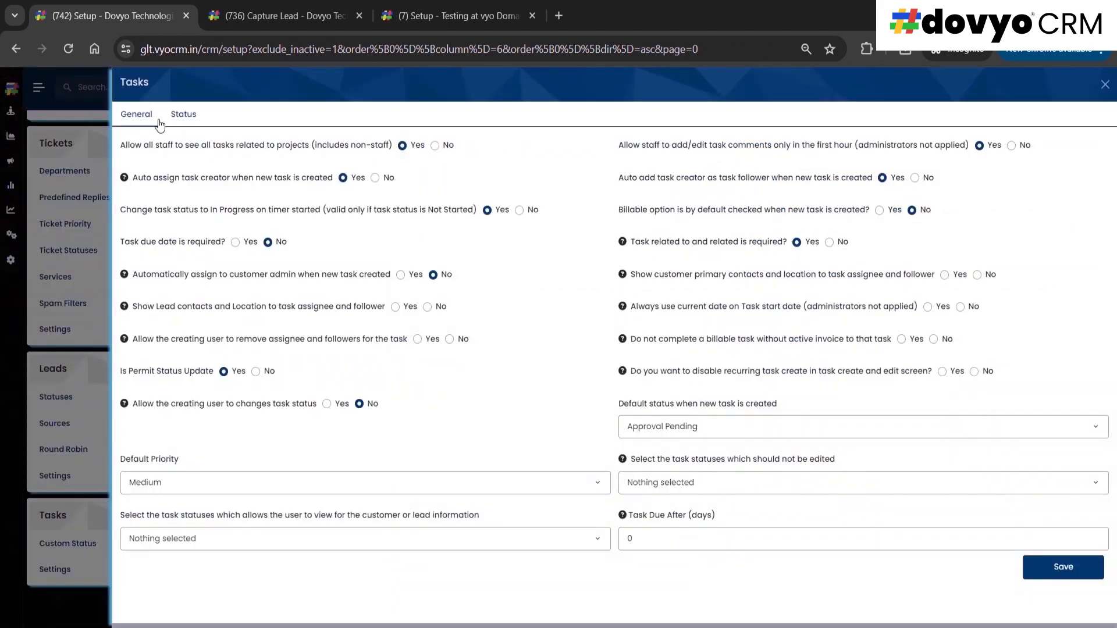
Examine the general and status settings for tasks, then close the task settings
click(51, 570)
click(177, 113)
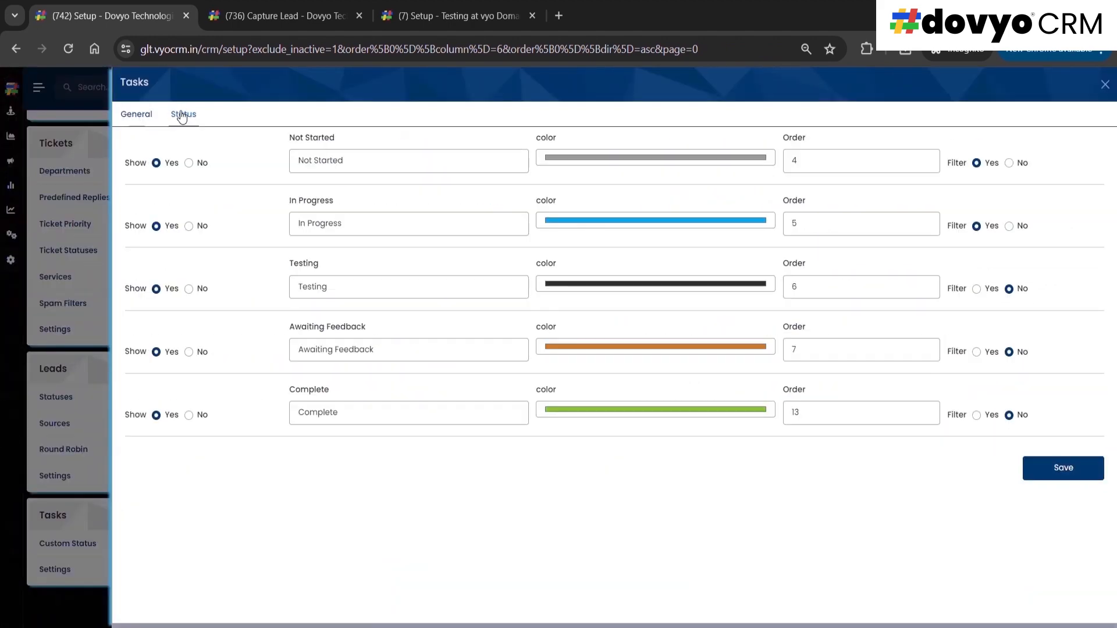
click(148, 117)
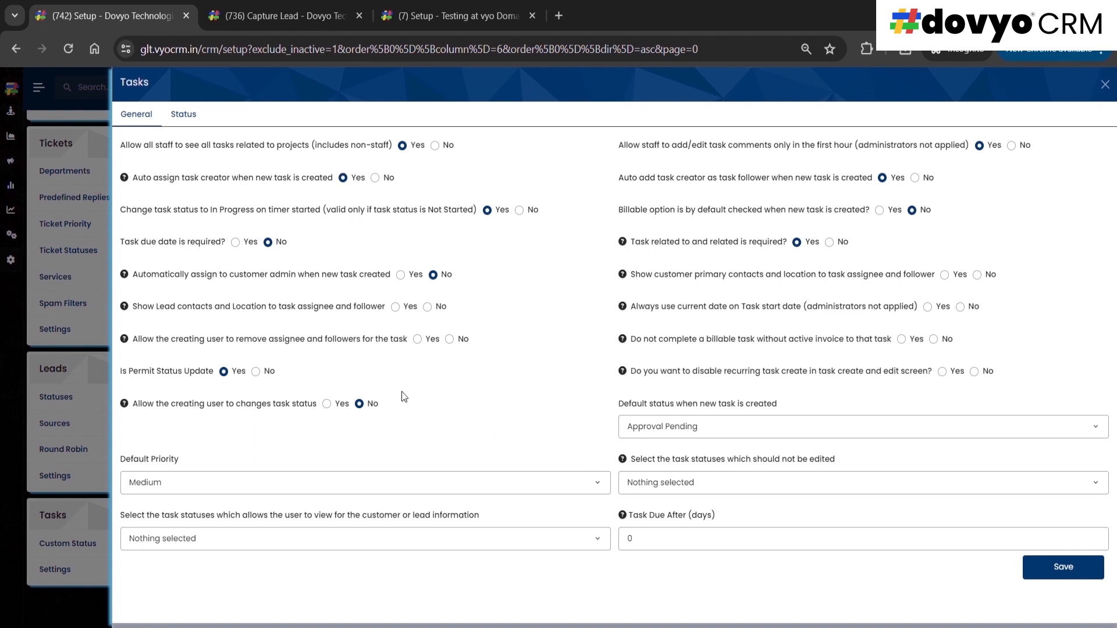
click(312, 482)
click(312, 482)
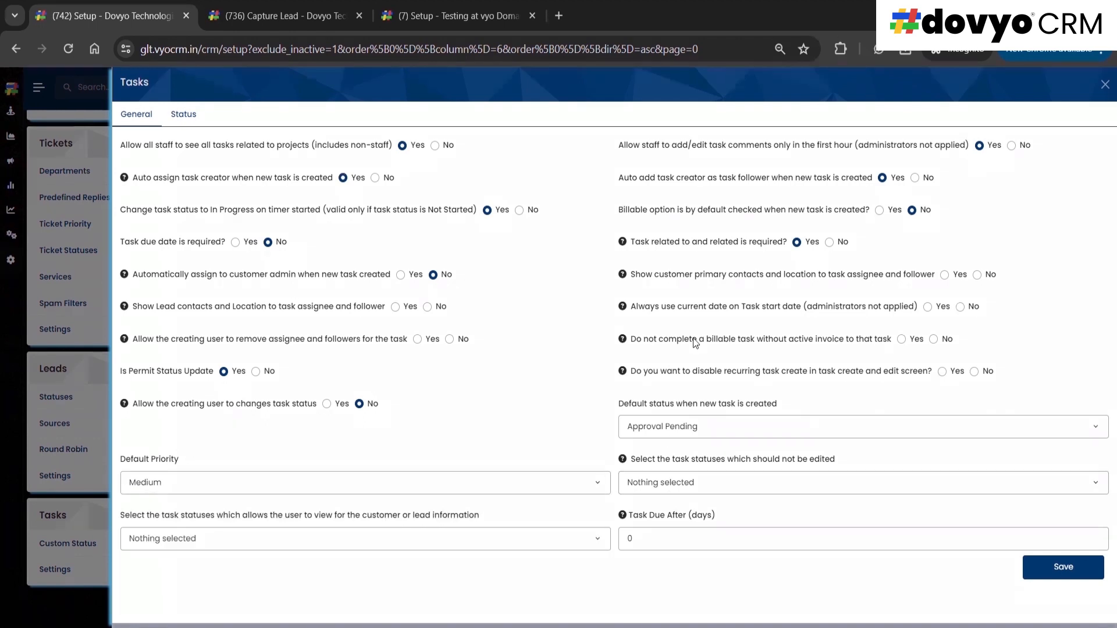
click(189, 122)
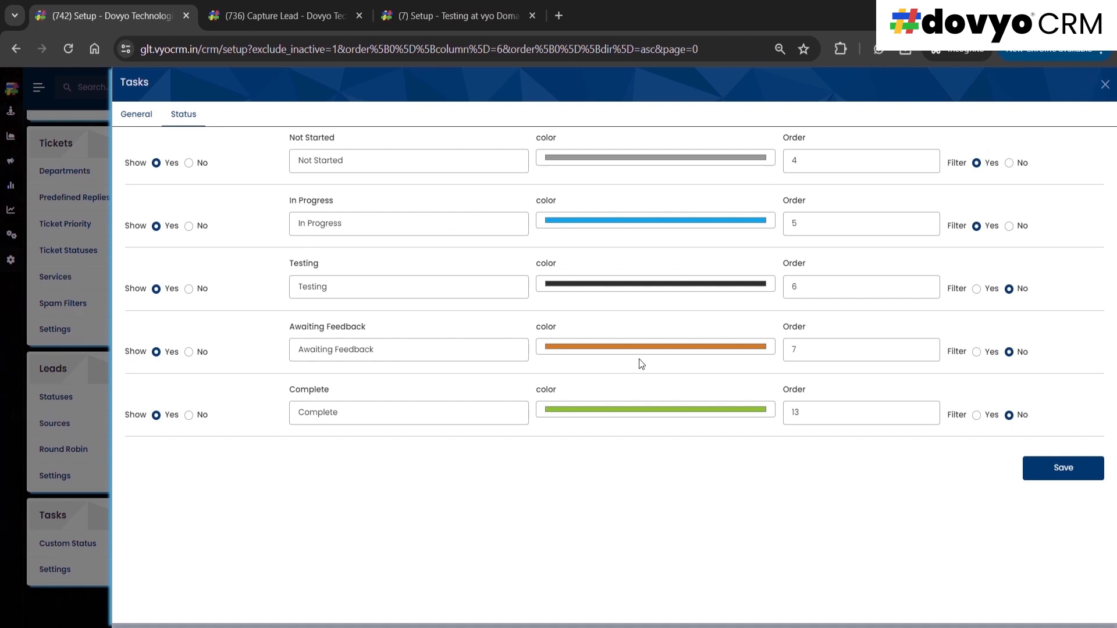
click(1105, 87)
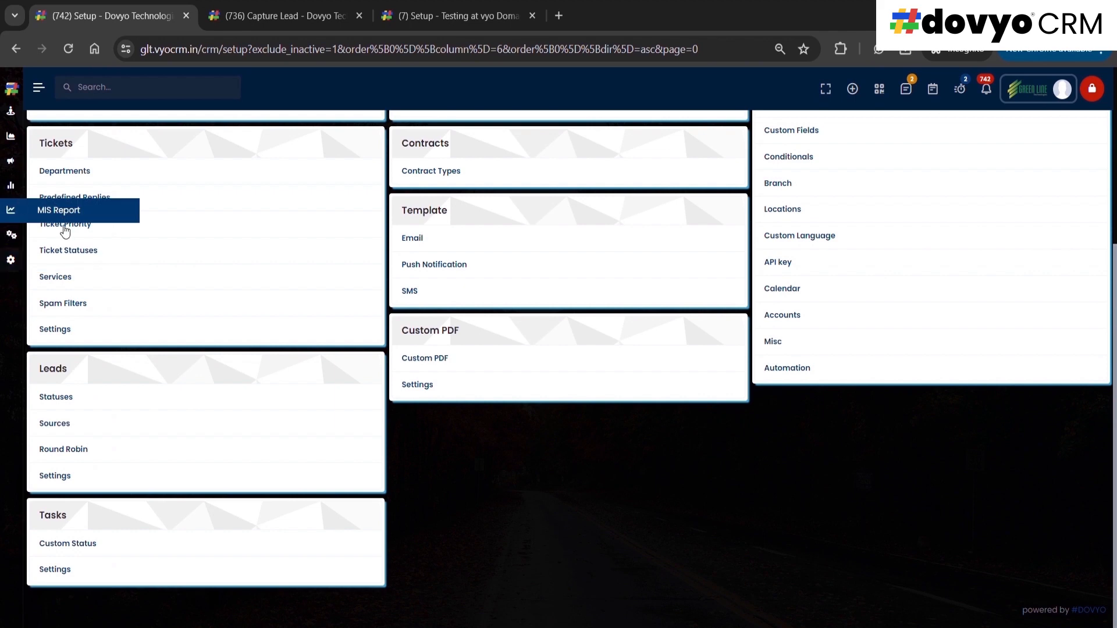
Open the General task list and start a new task
scroll(1115, 458, up, 5)
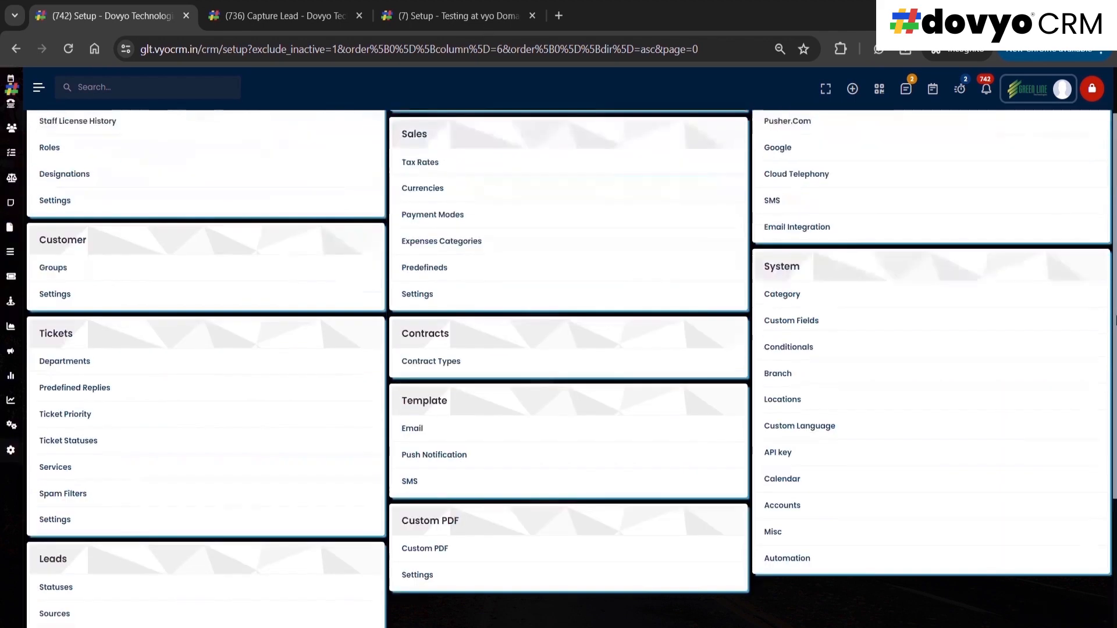
mouse_move(10, 221)
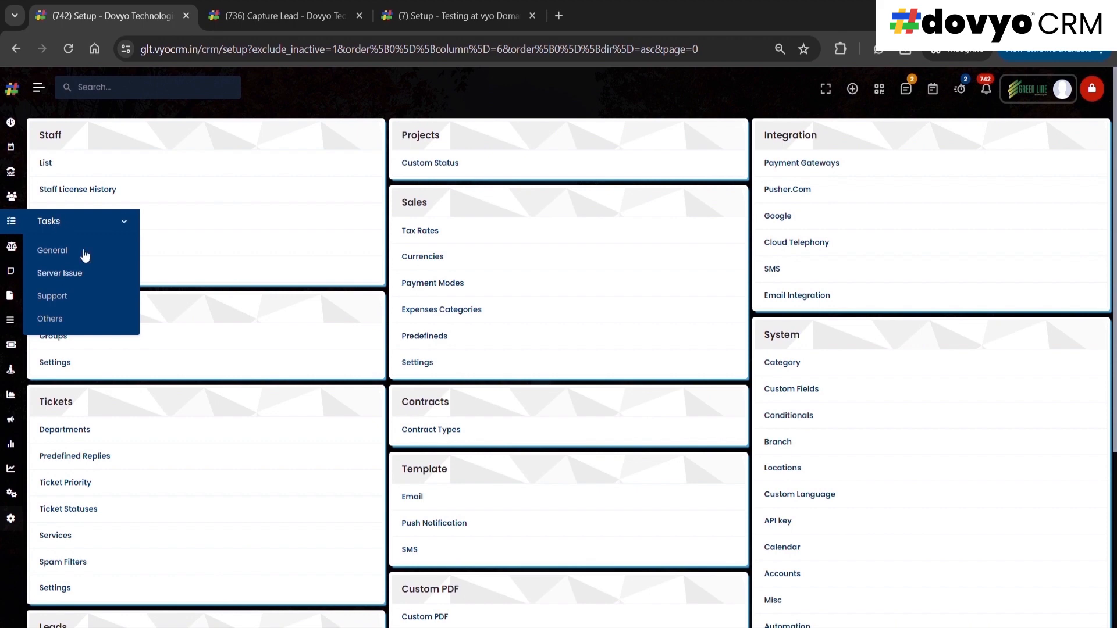
click(50, 249)
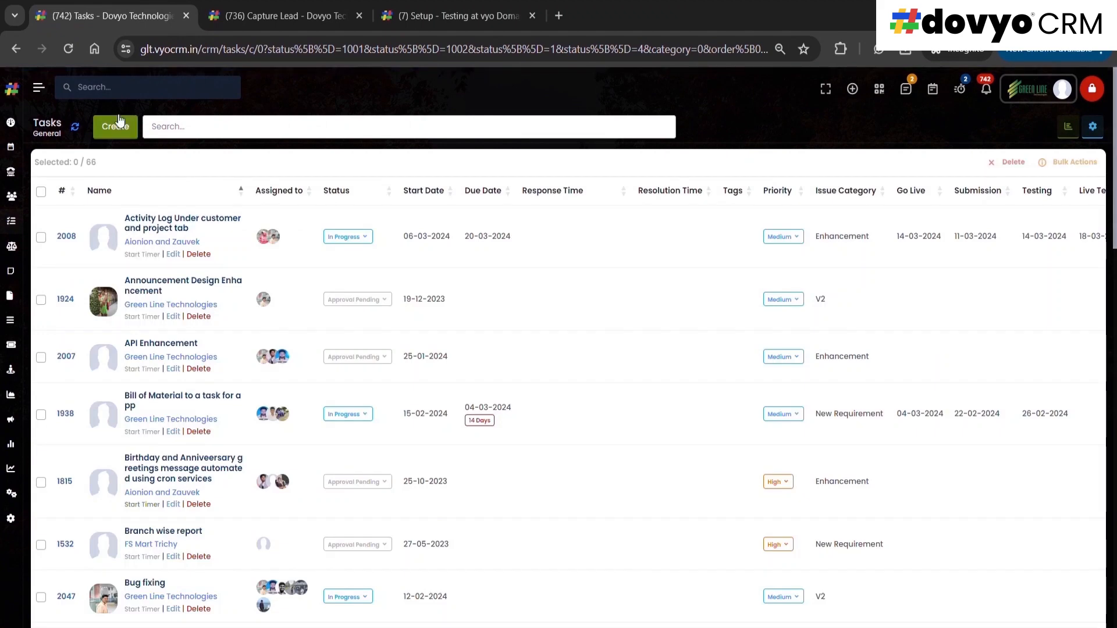
click(119, 124)
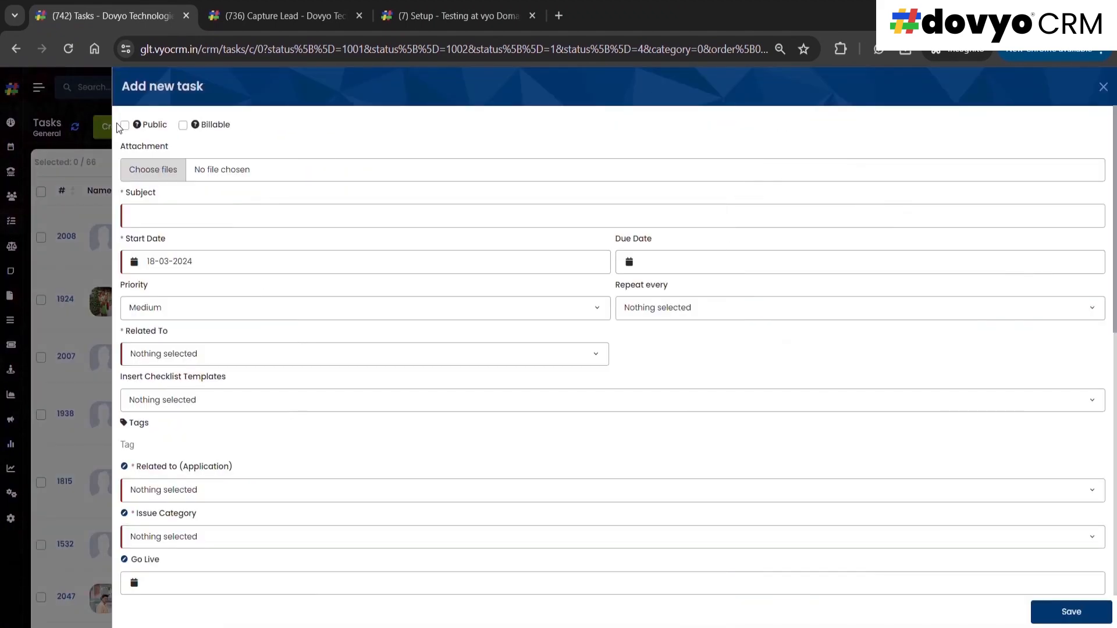
Try marking the new task as billable with fixed and hourly rate types, then clear the billable option
mouse_move(141, 131)
click(187, 129)
click(186, 129)
mouse_move(196, 129)
click(185, 126)
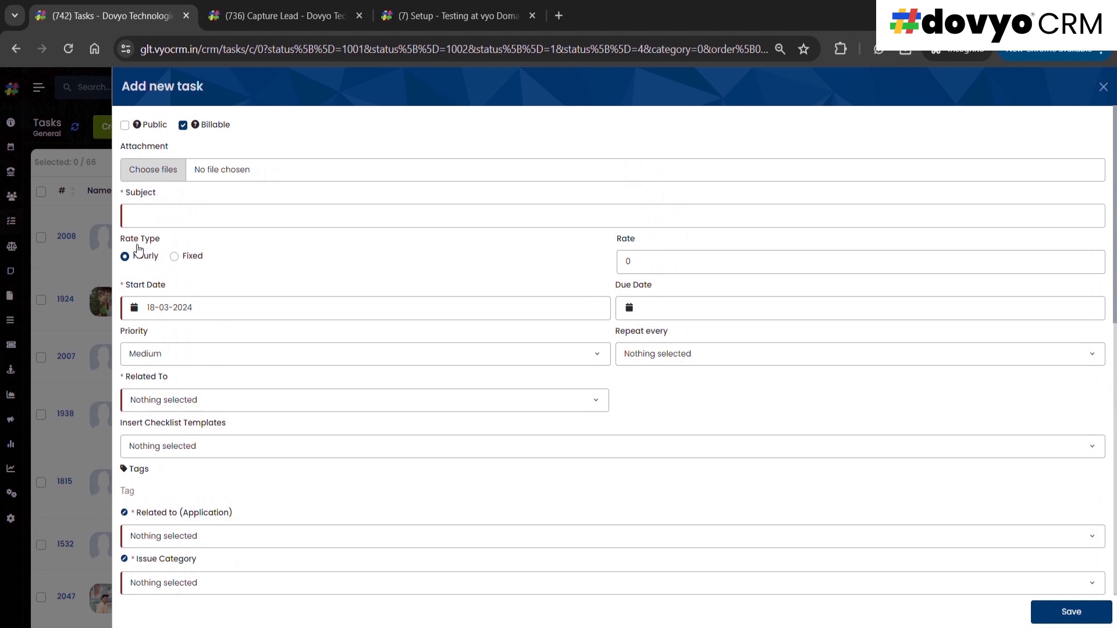
click(176, 258)
click(126, 258)
click(184, 126)
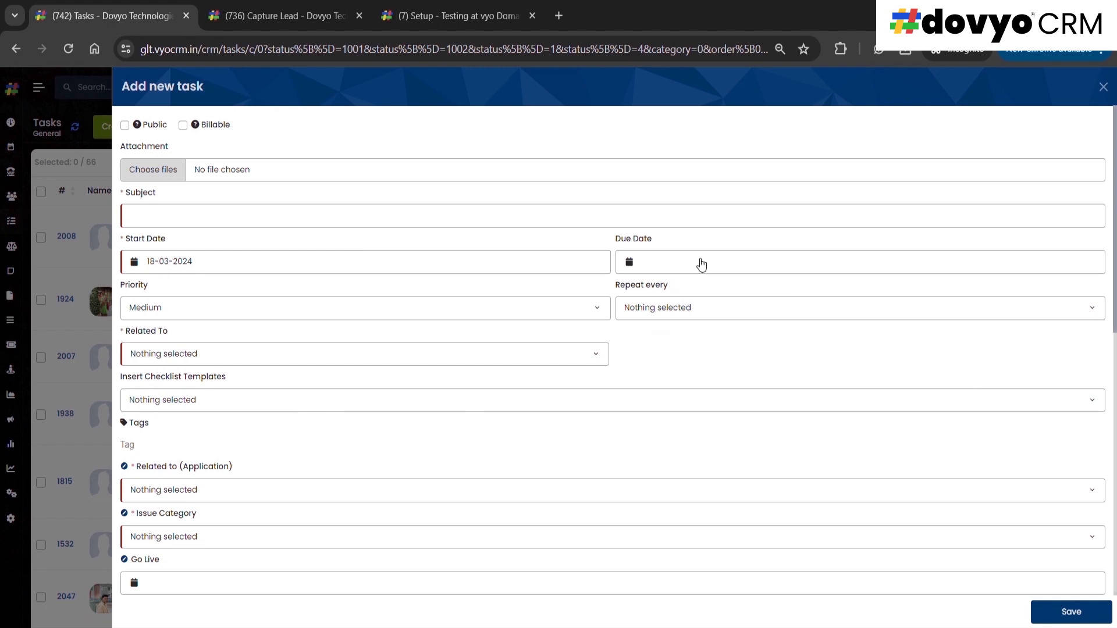
View the priority choices and try a custom repeat with infinite cycles, then clear the repeat setting
click(174, 315)
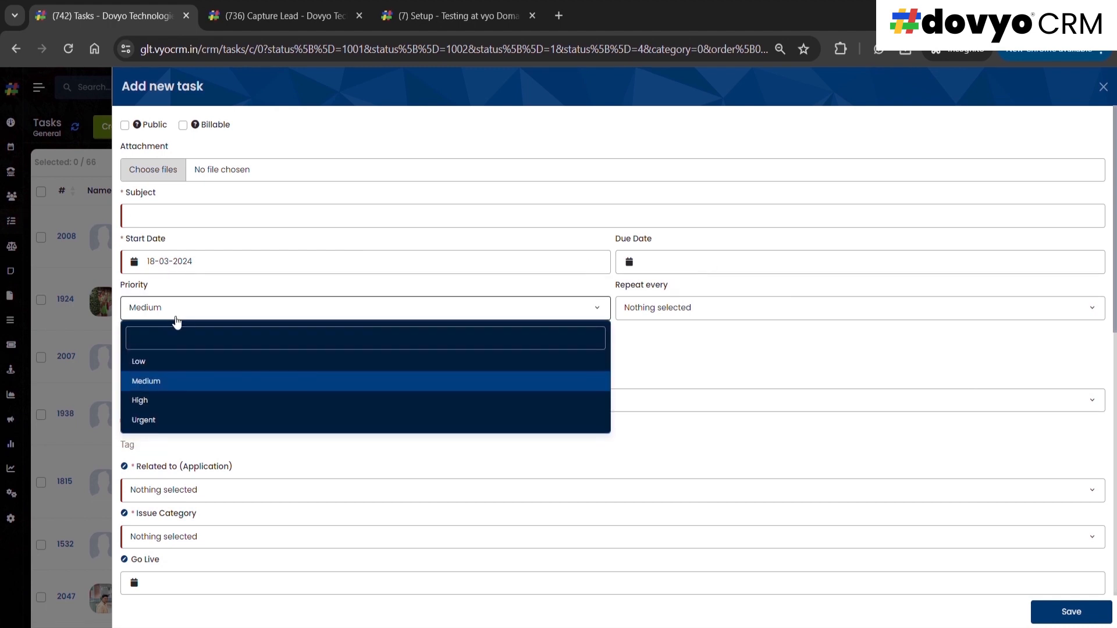
click(323, 288)
click(699, 311)
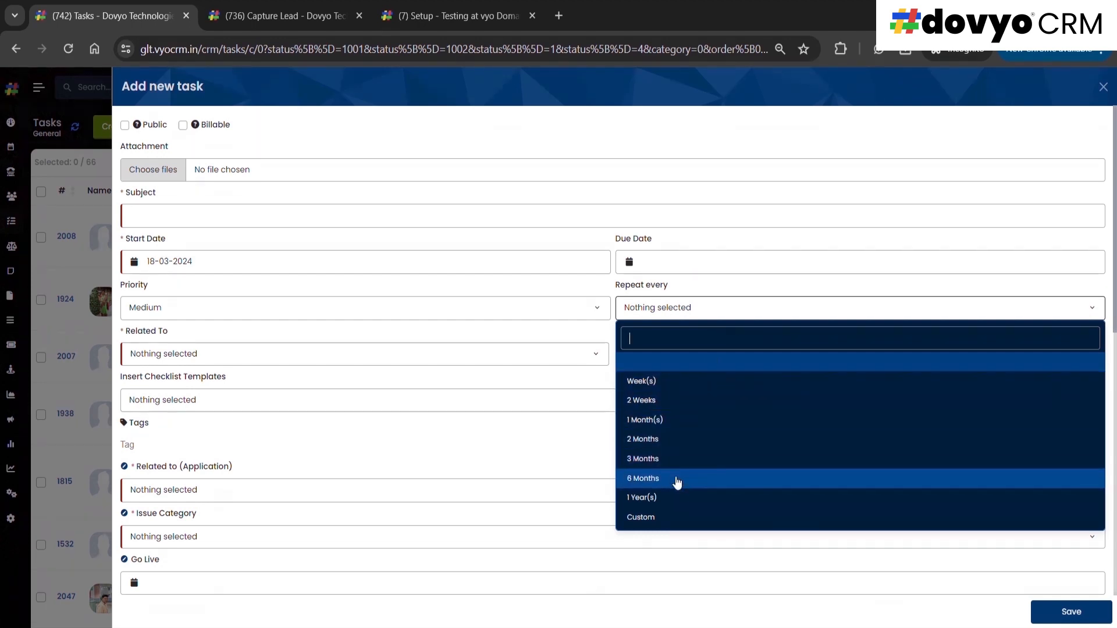
click(659, 520)
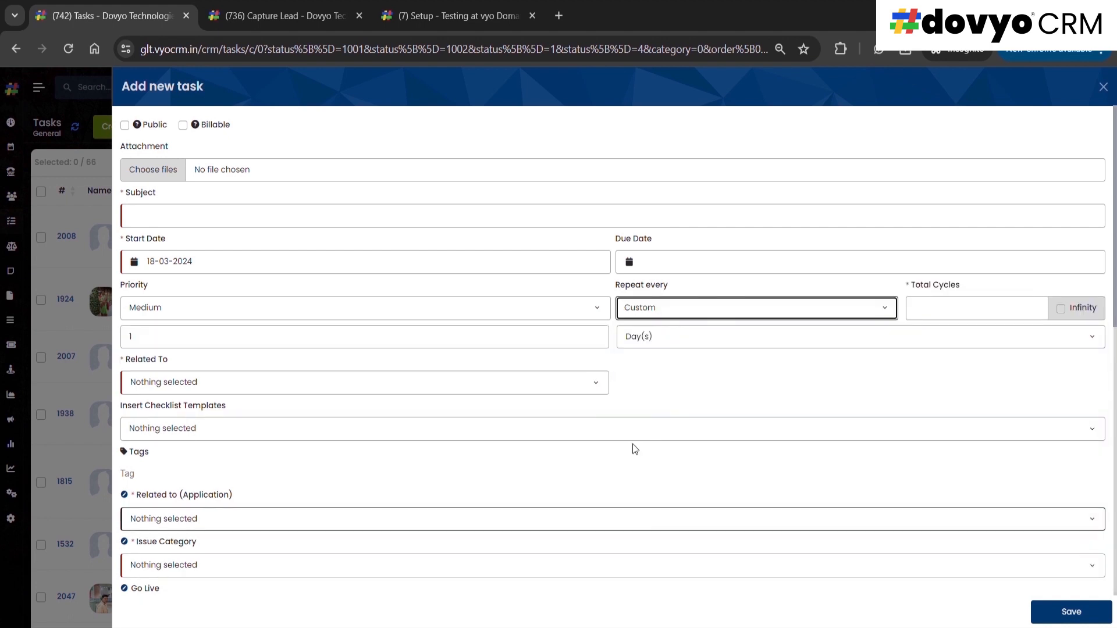
click(928, 314)
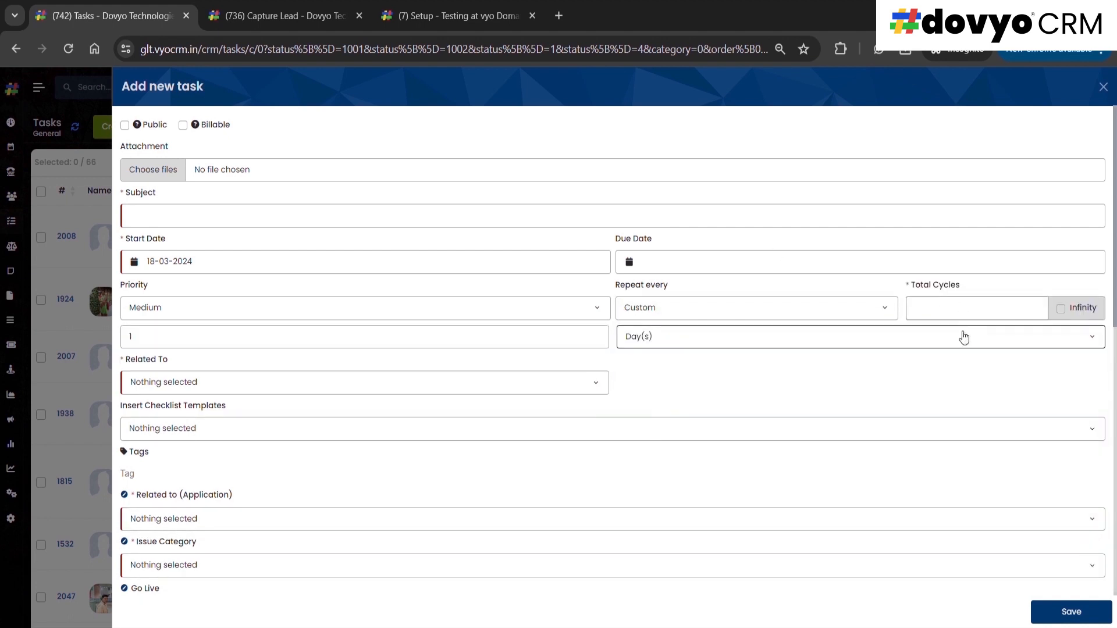
click(1060, 312)
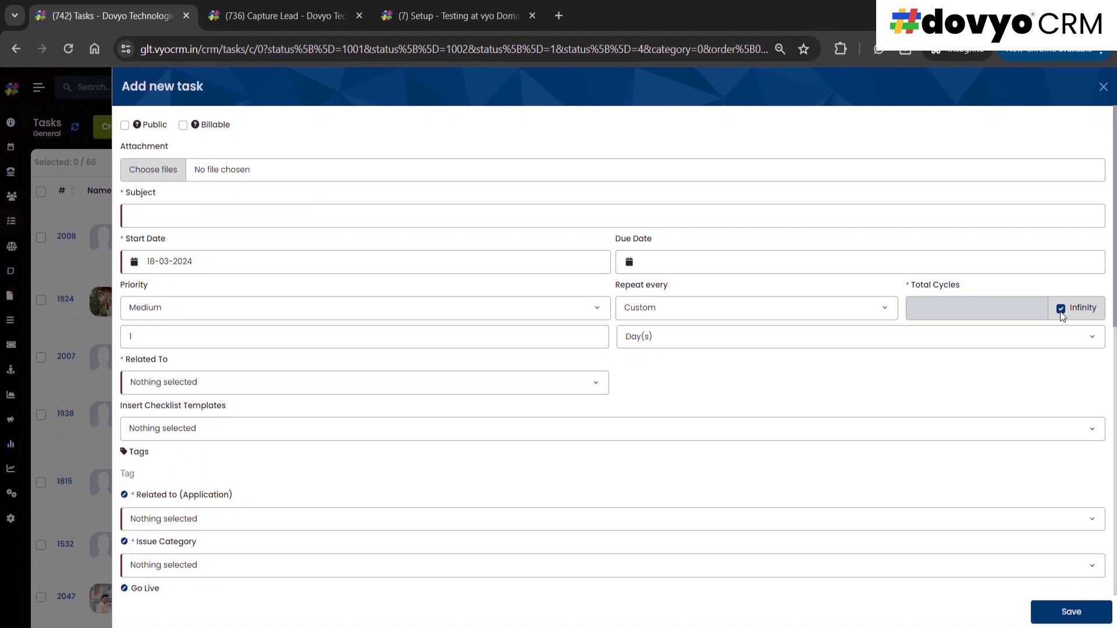
click(673, 310)
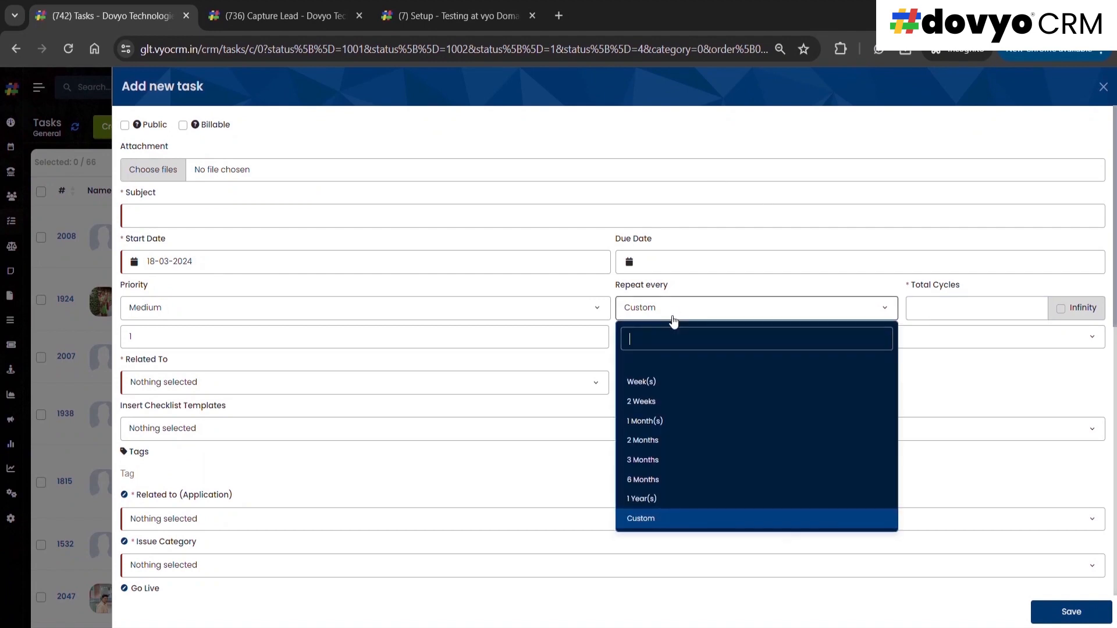
click(658, 363)
click(684, 314)
Relate the new task to a customer and choose Green Line Technologies
click(192, 363)
click(193, 364)
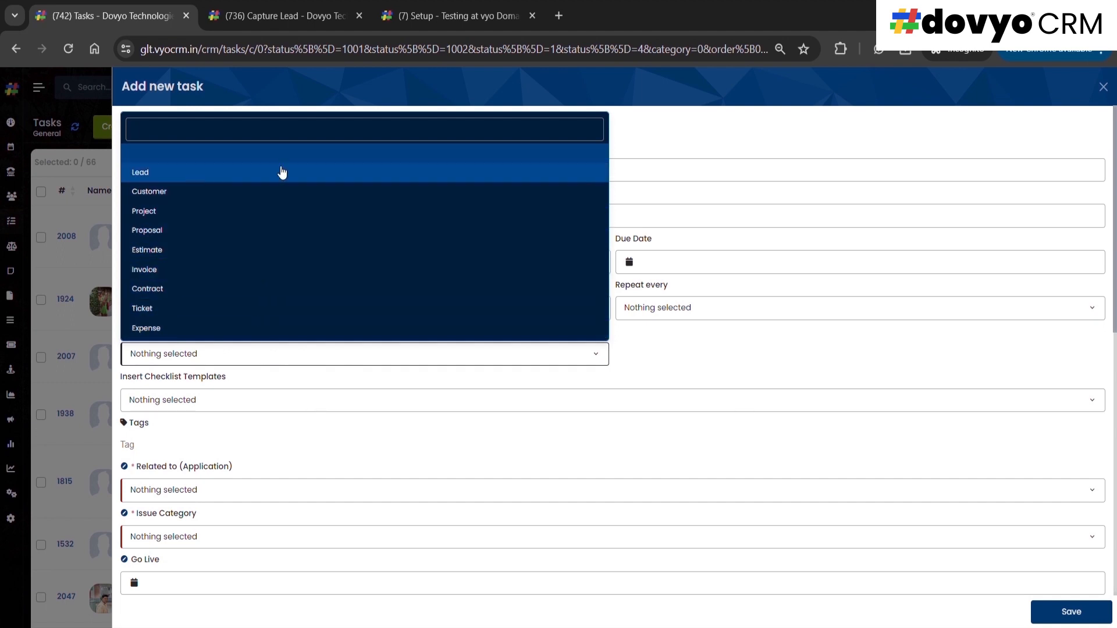
click(274, 191)
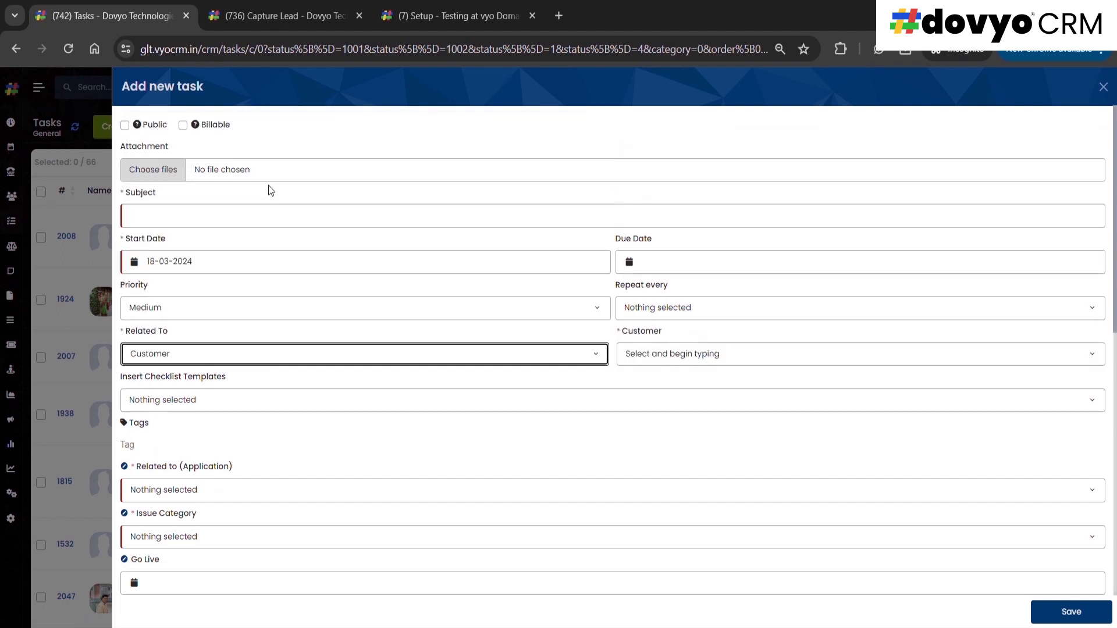
click(700, 359)
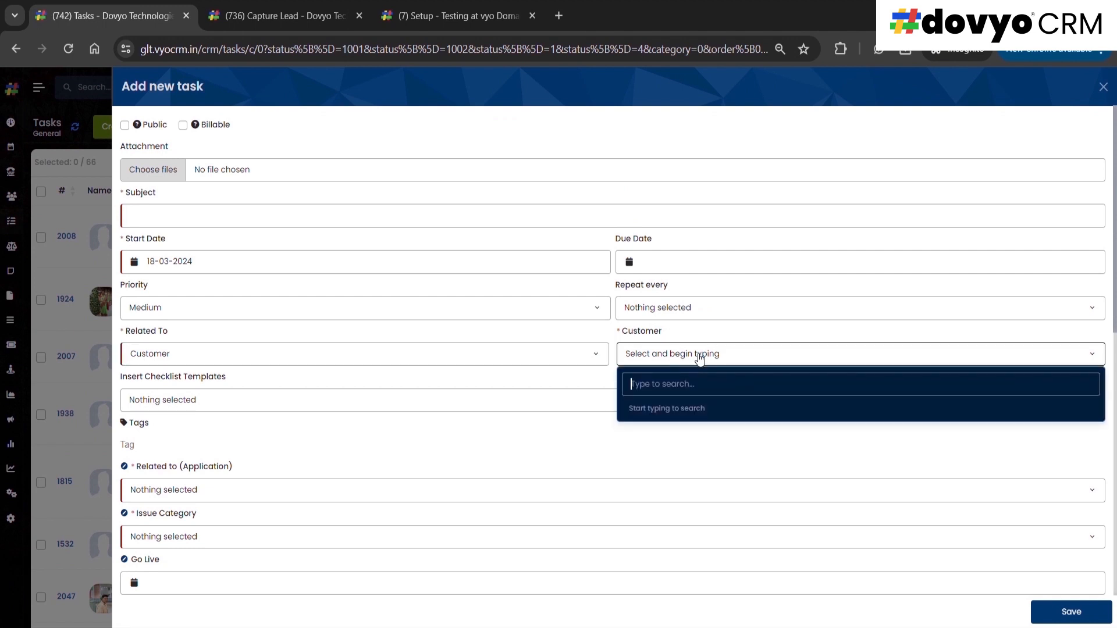
text(gree)
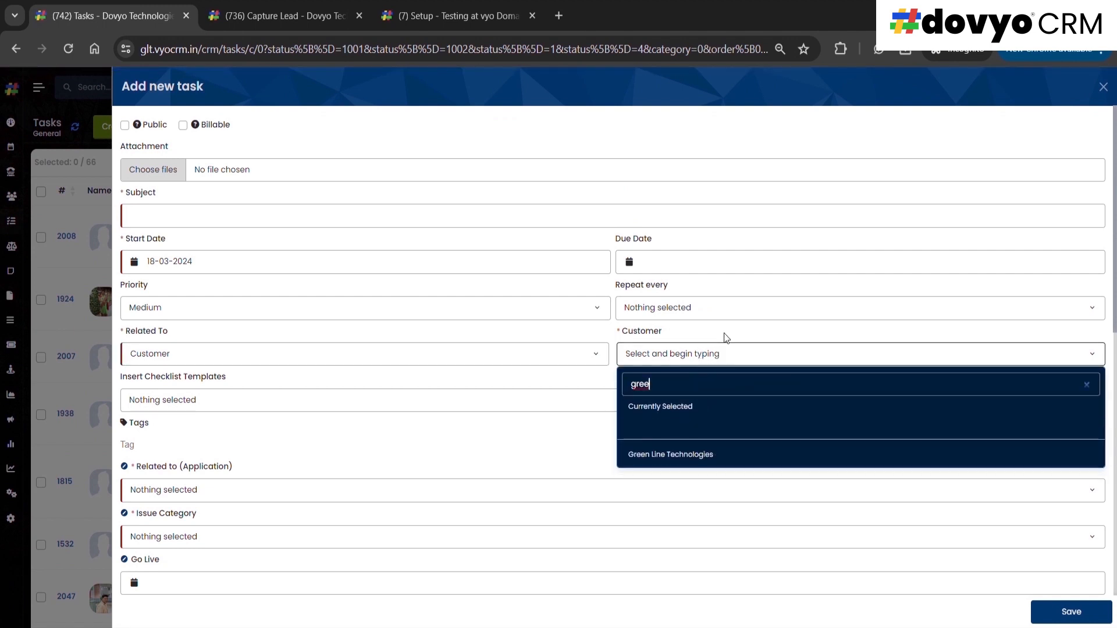
click(738, 459)
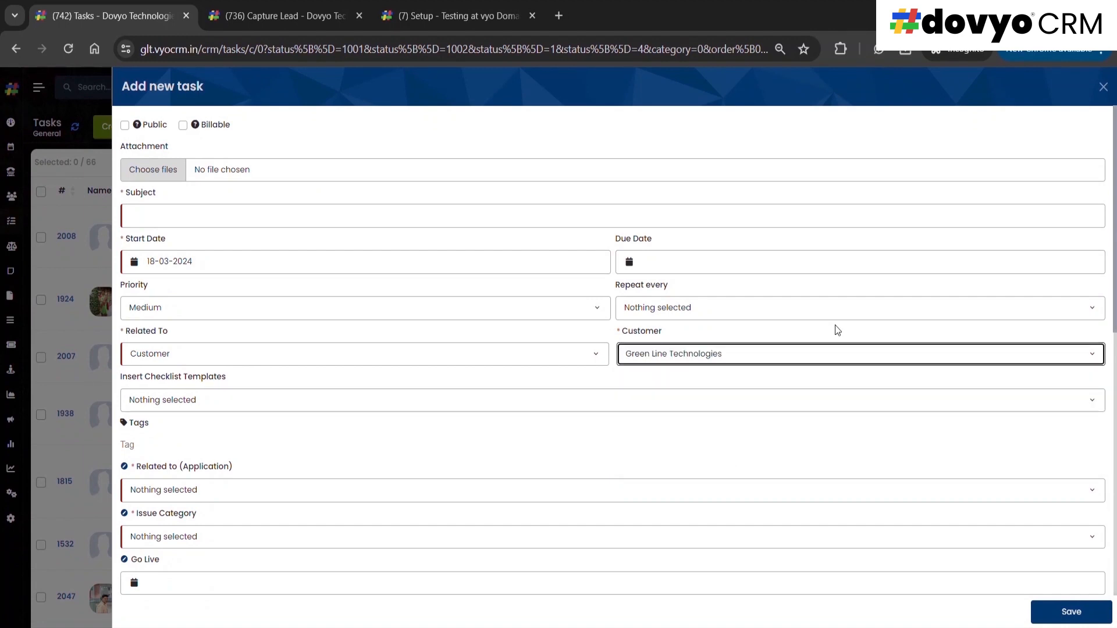
Review the checklist template choices and the custom fields in the new task form
click(219, 399)
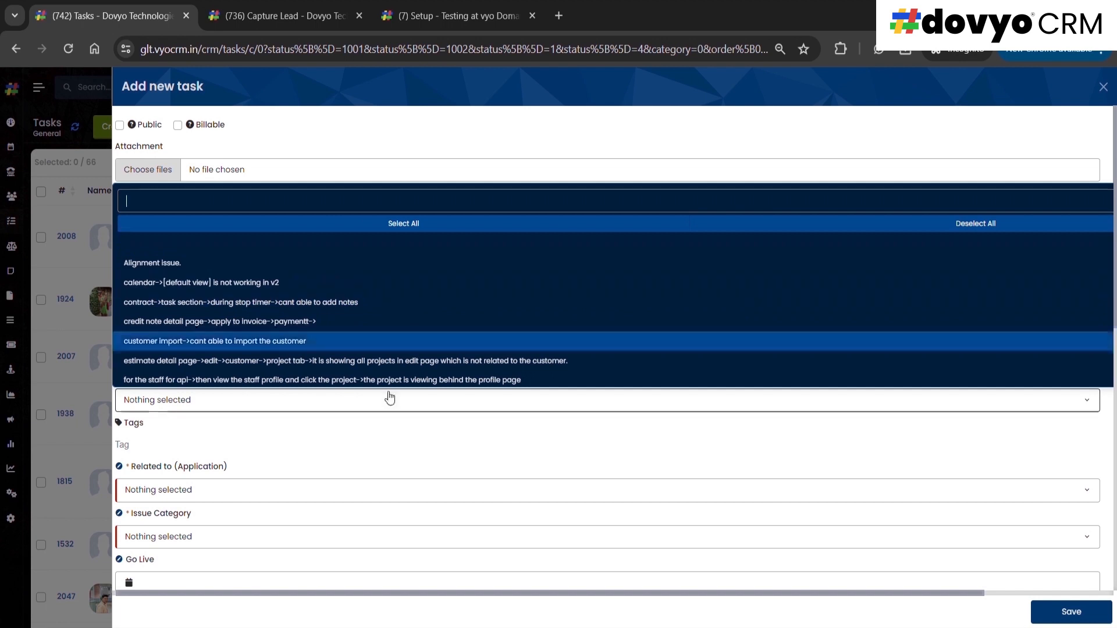
scroll(706, 375, down, 2)
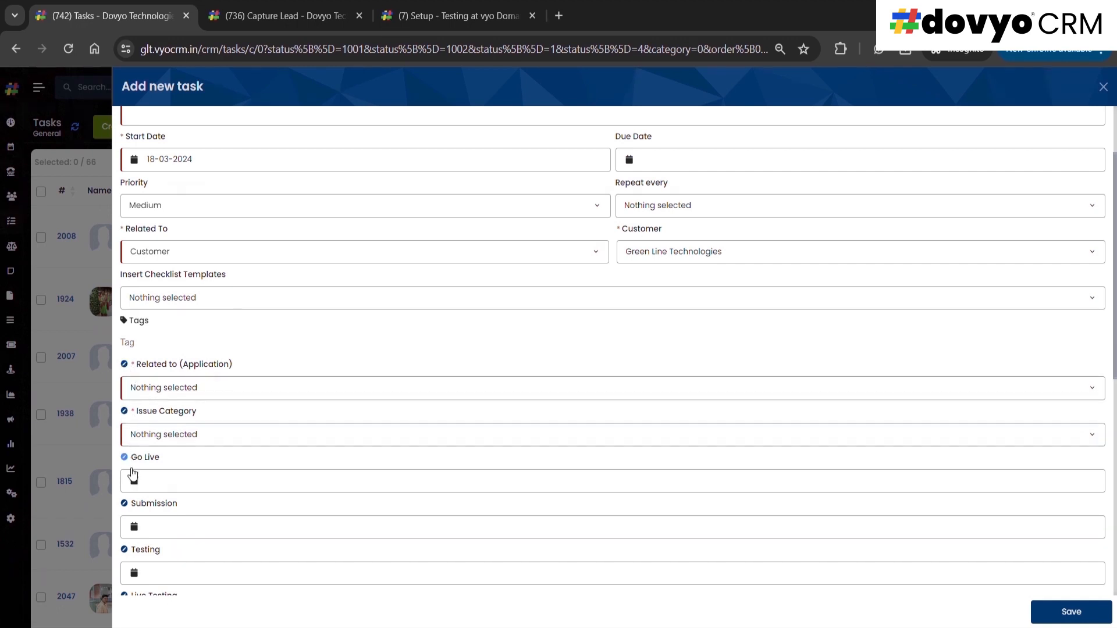
drag(1114, 366, 1115, 588)
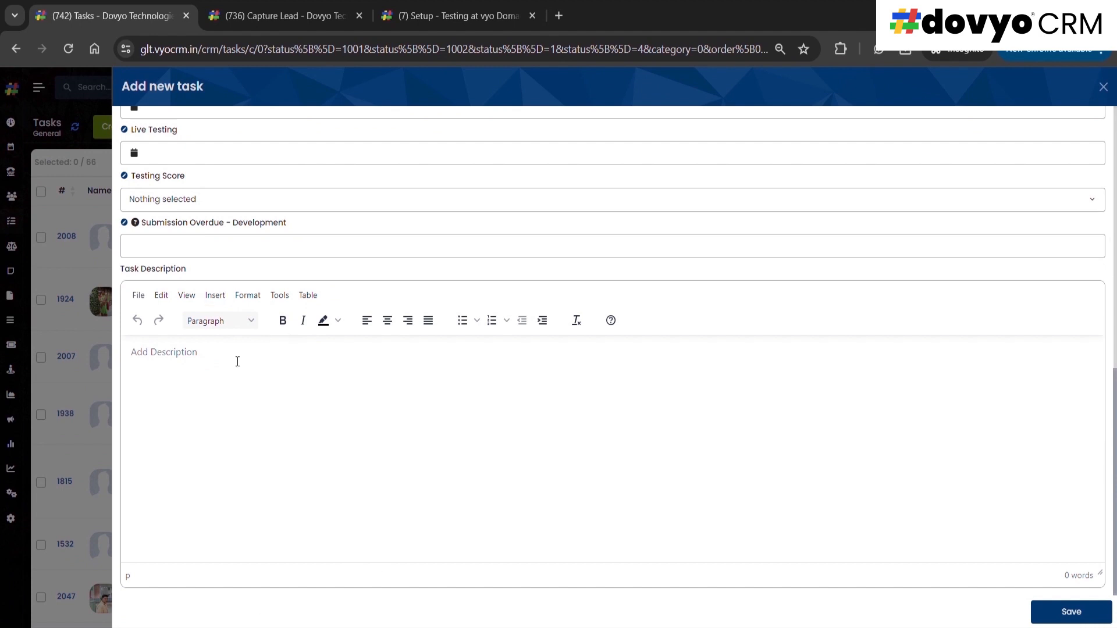
Examine the file, edit, format, insert and table options of the task description editor
click(138, 295)
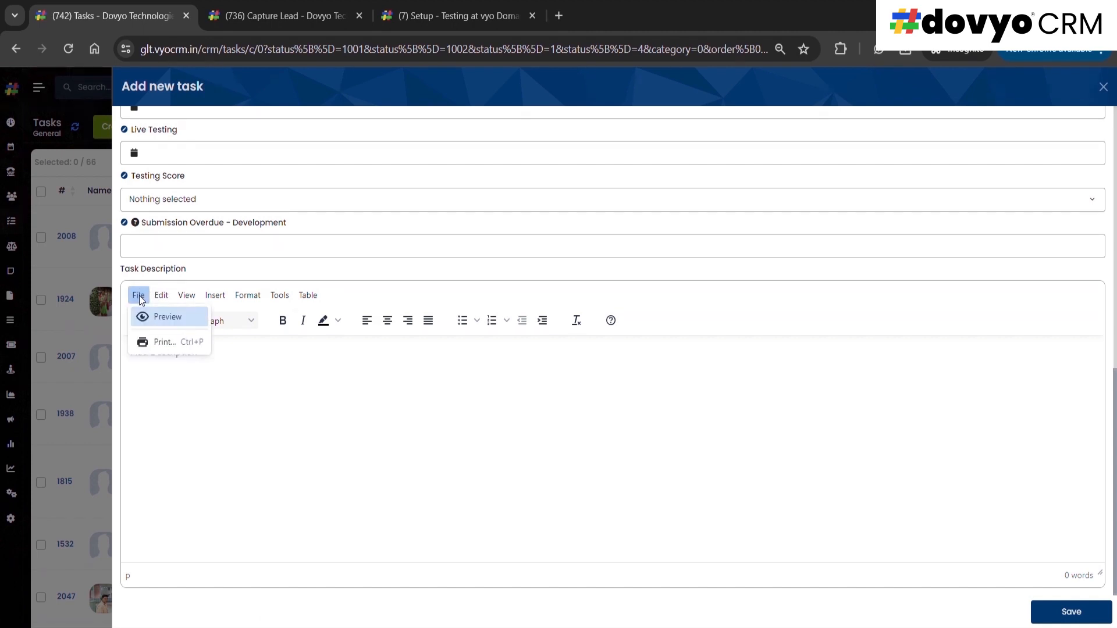
click(161, 295)
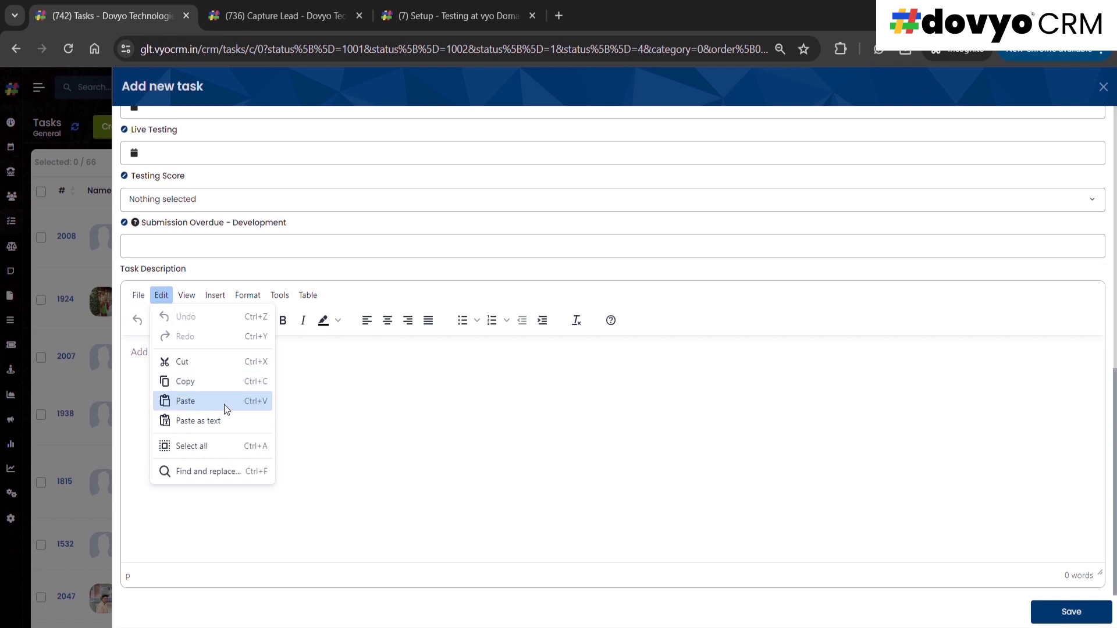
click(248, 295)
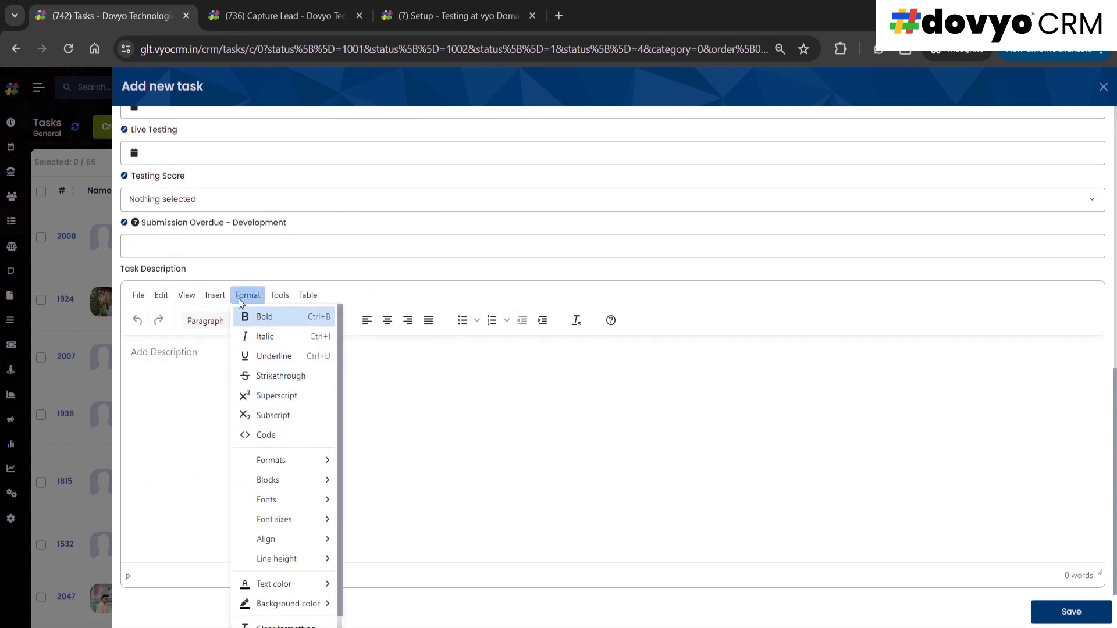
click(219, 297)
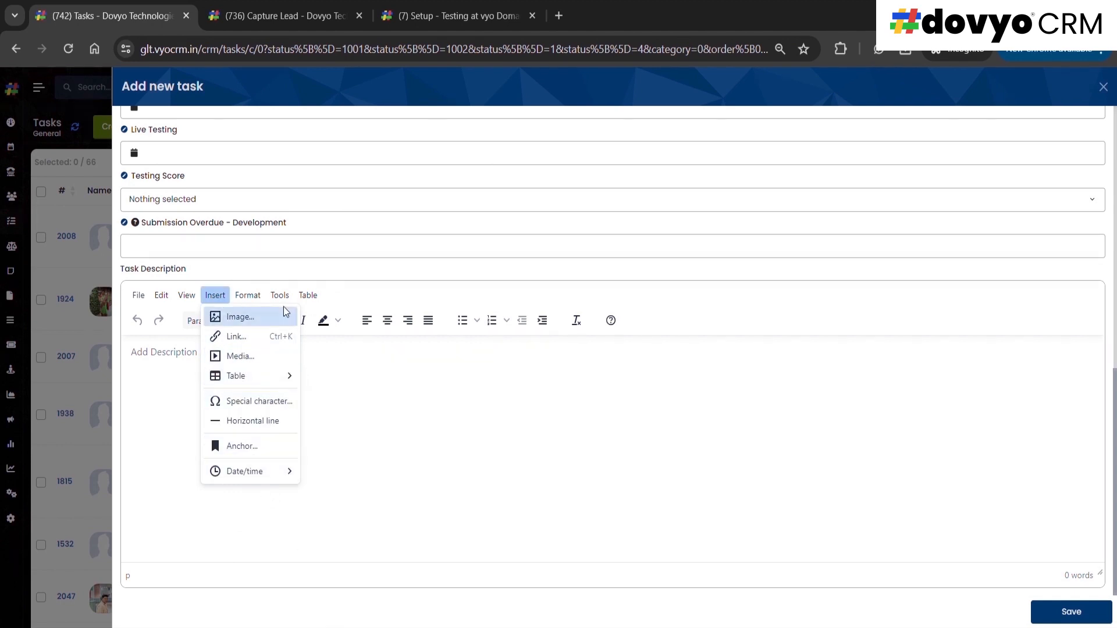
mouse_move(304, 298)
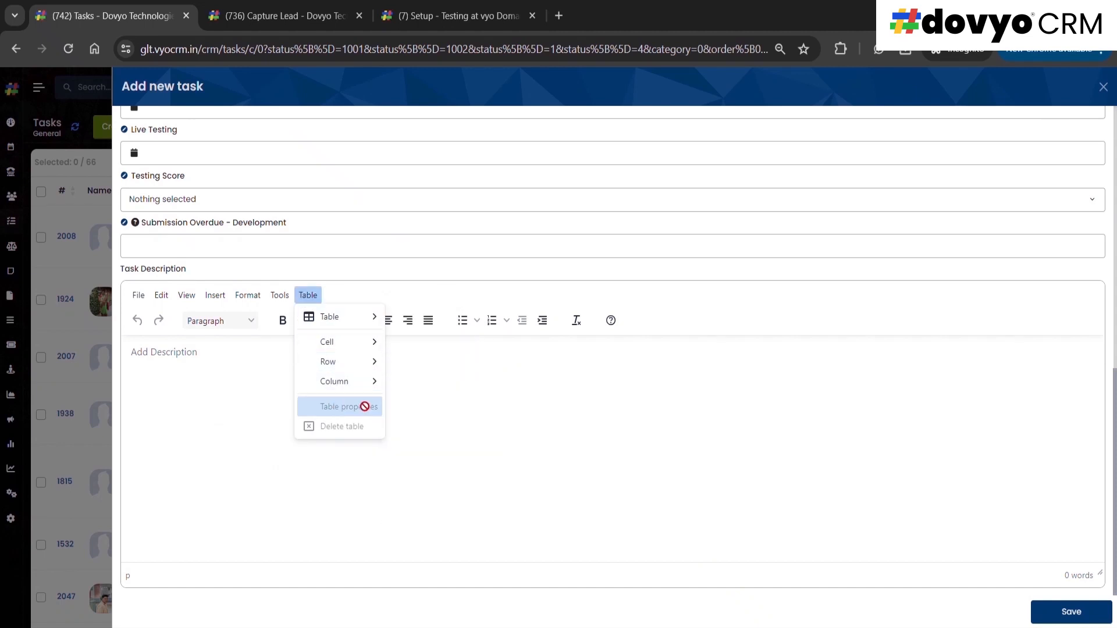
click(559, 393)
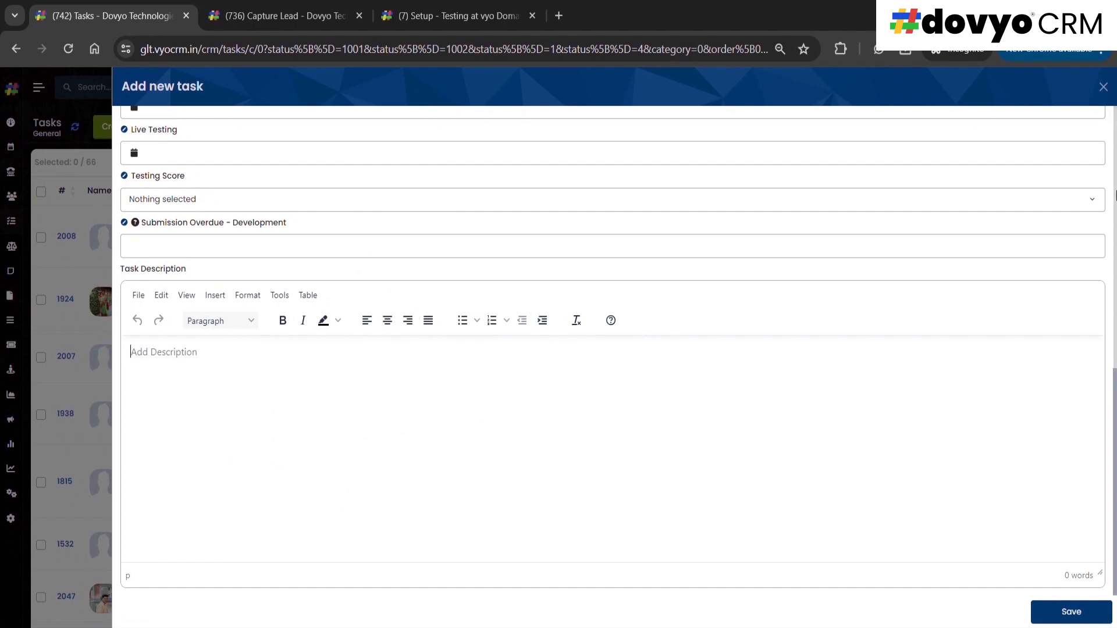
Close the new task form without saving it
drag(1115, 498, 1115, 500)
scroll(1084, 249, up, 10)
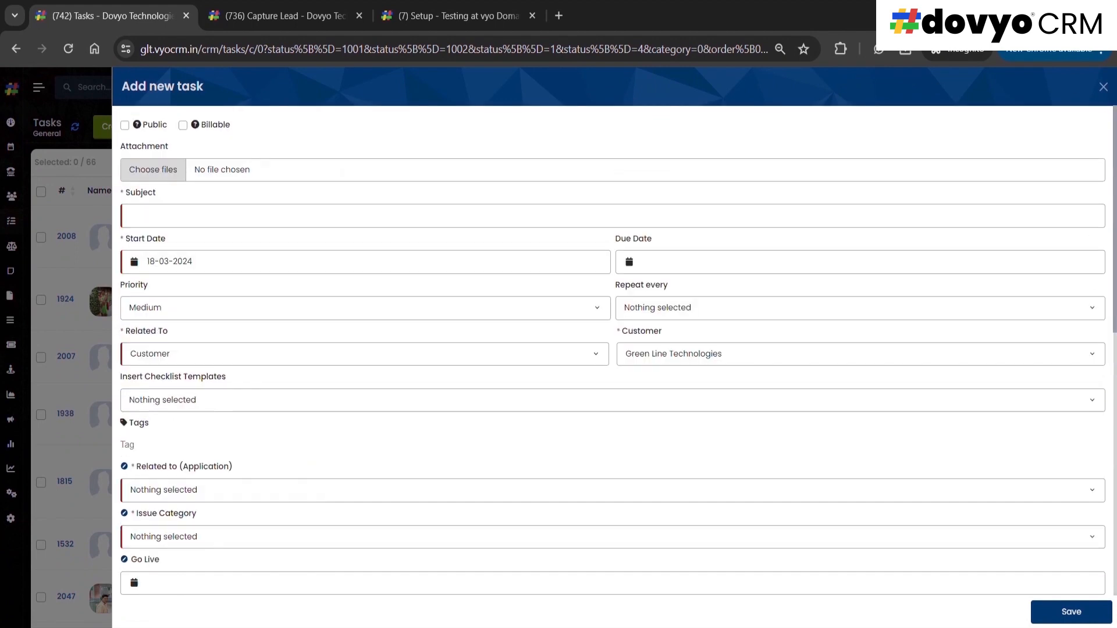
click(1103, 88)
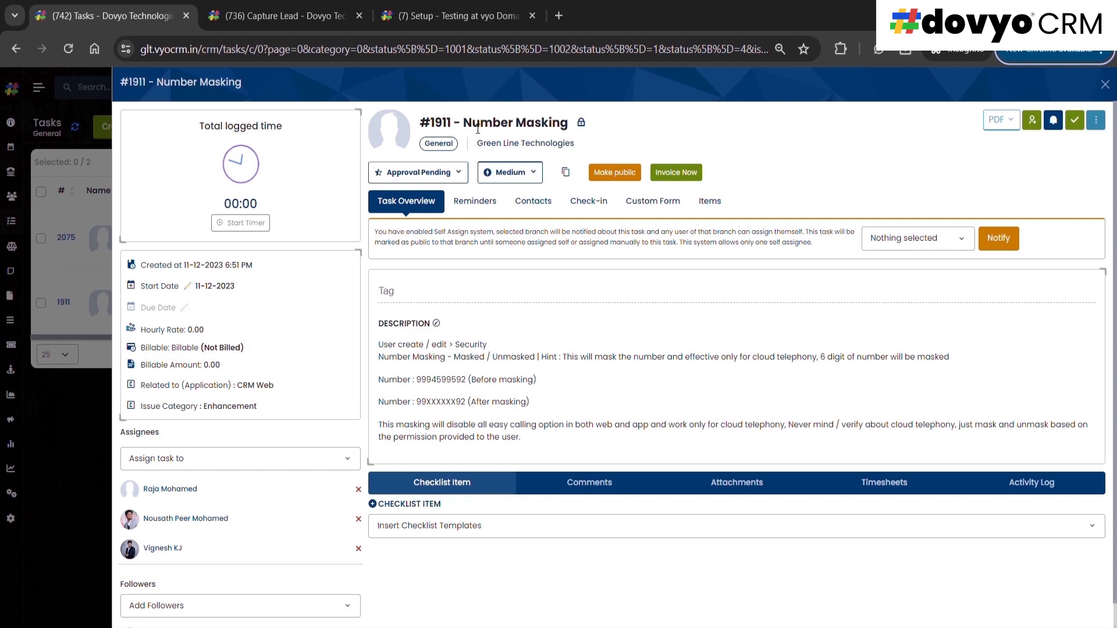
Review the title, status choices and priority choices of the Number Masking task
drag(473, 128, 565, 128)
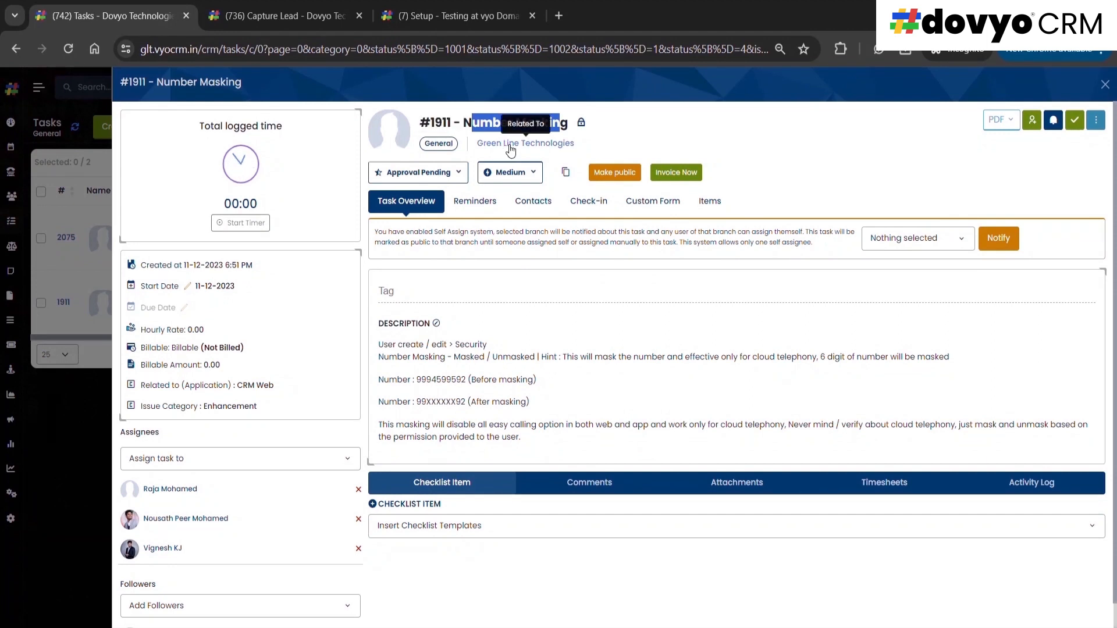
click(457, 173)
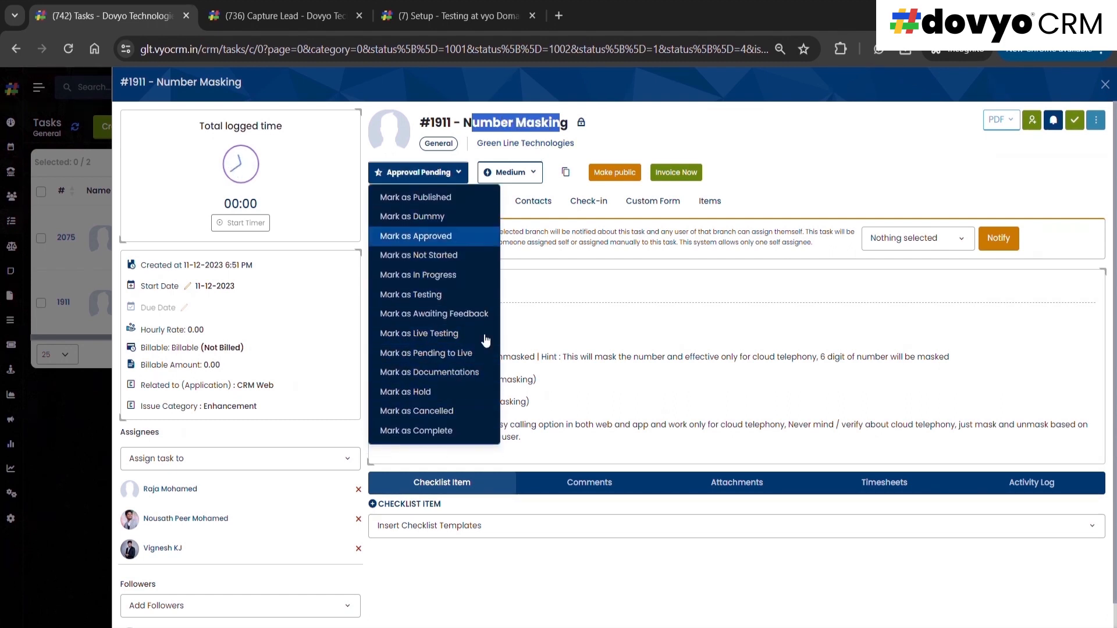
click(510, 172)
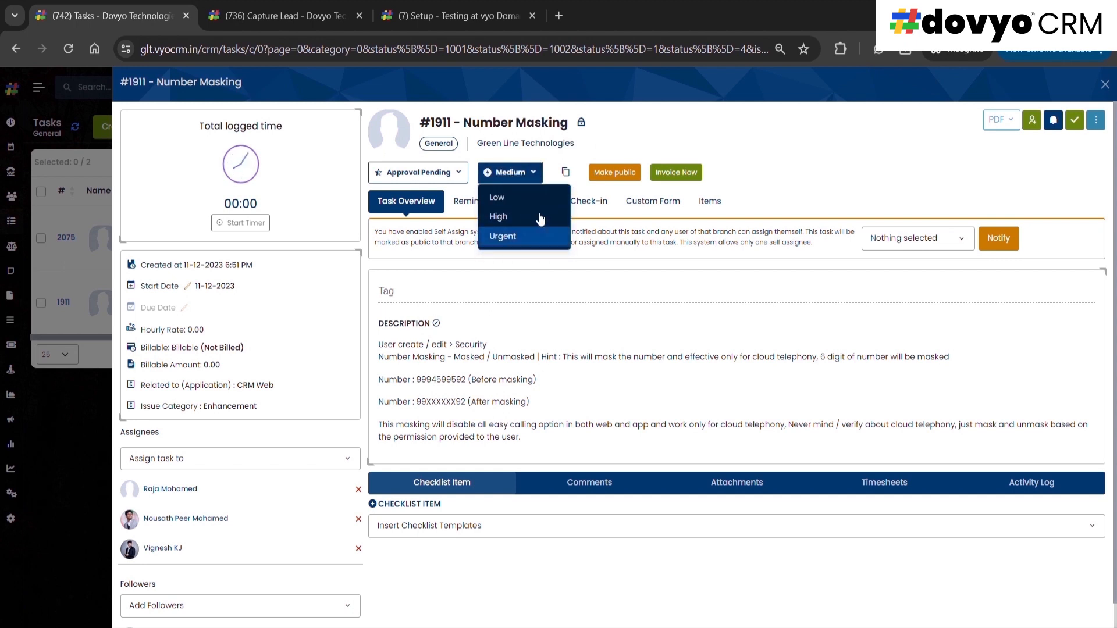
click(584, 174)
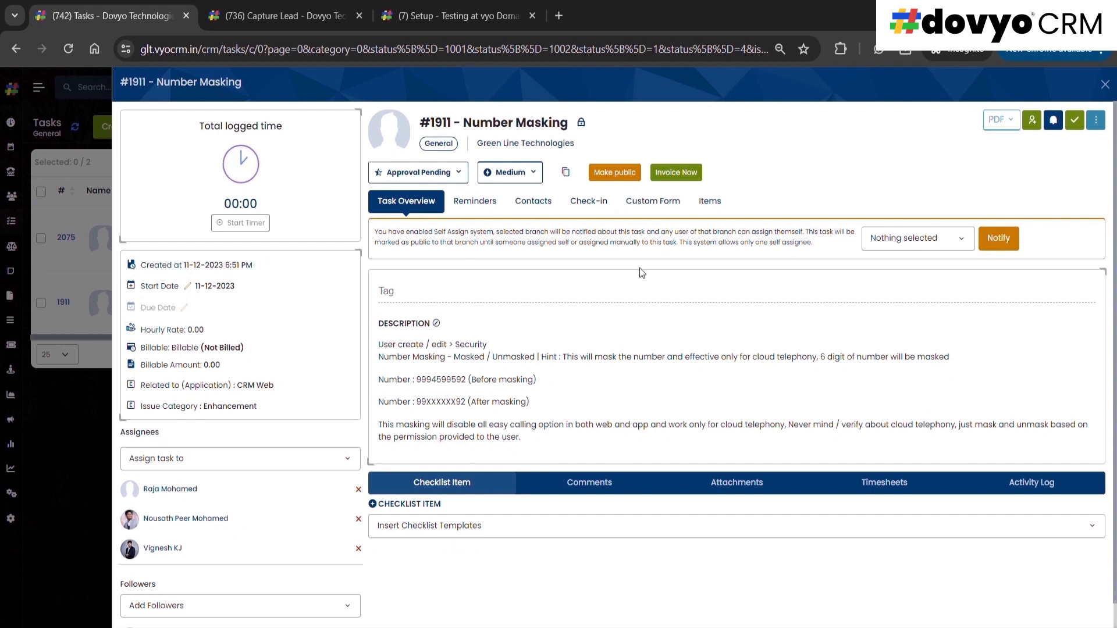
Select the Chennai branch for the self-assign notification of the Number Masking task
click(967, 241)
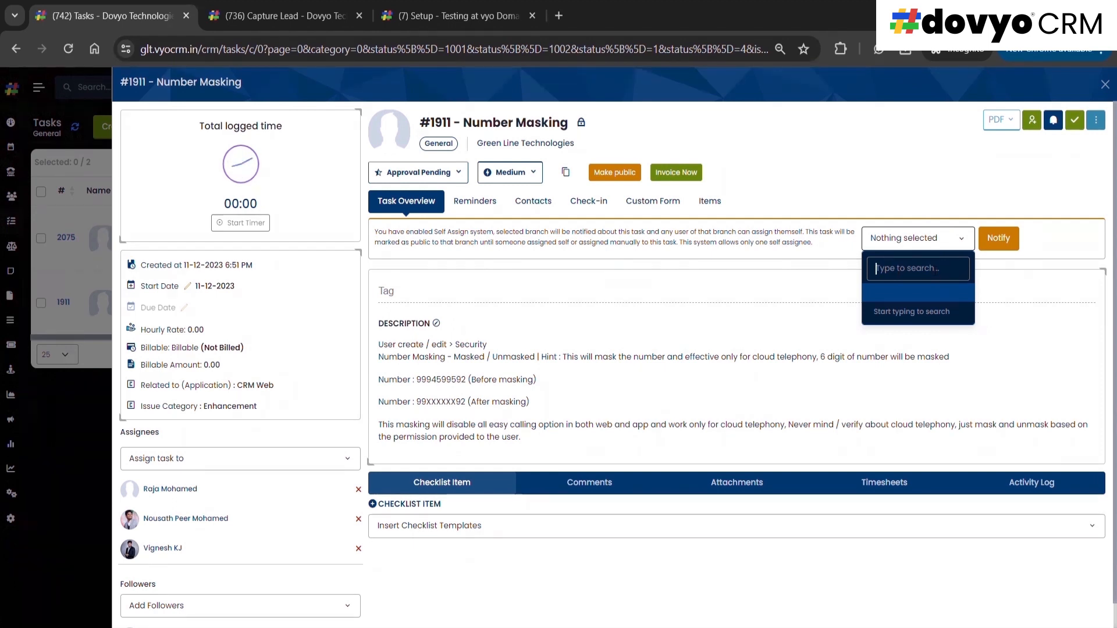
drag(441, 232, 507, 242)
click(549, 243)
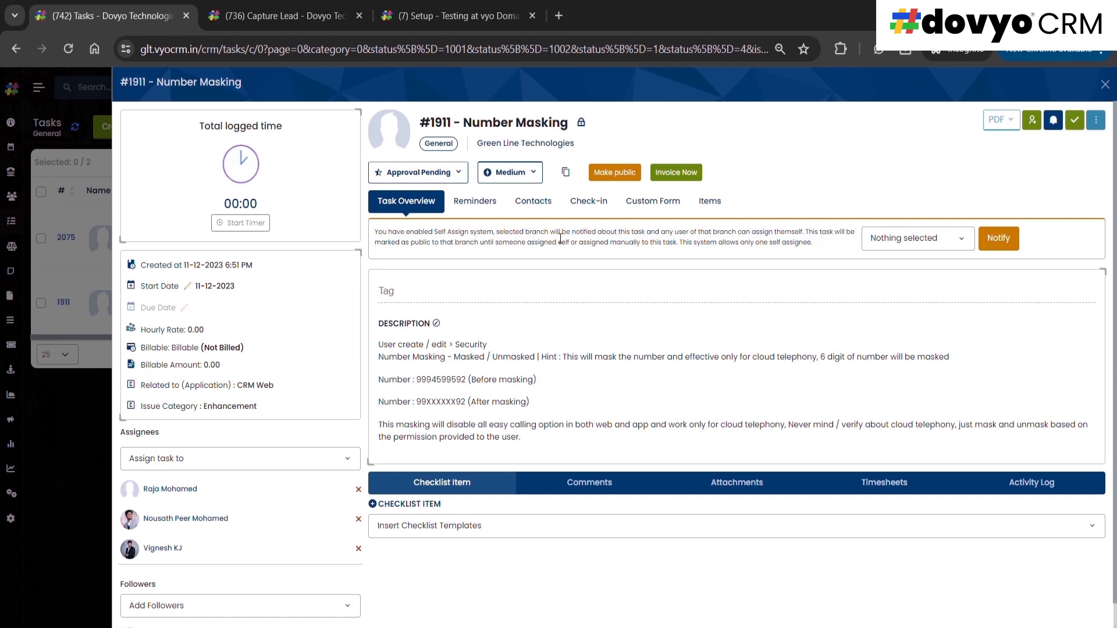
click(915, 246)
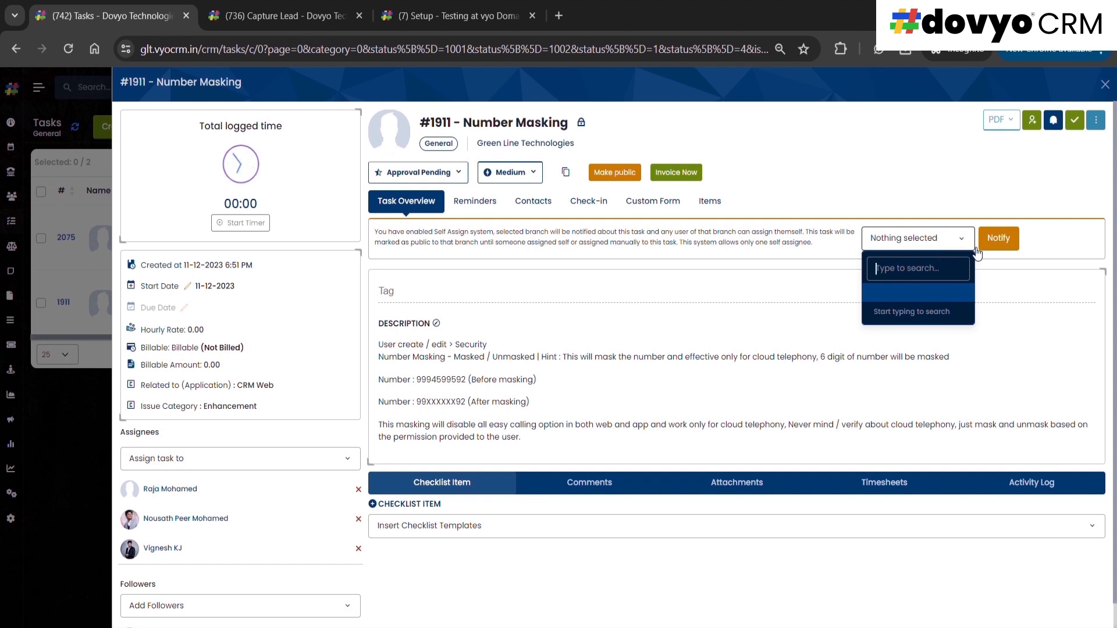
text(chenn)
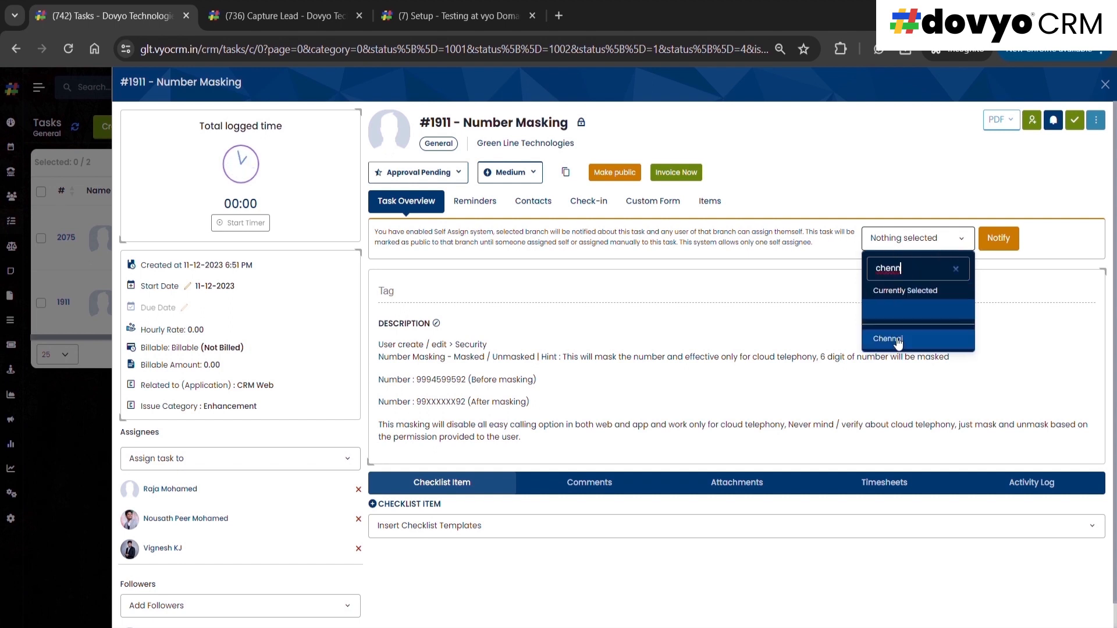
click(899, 339)
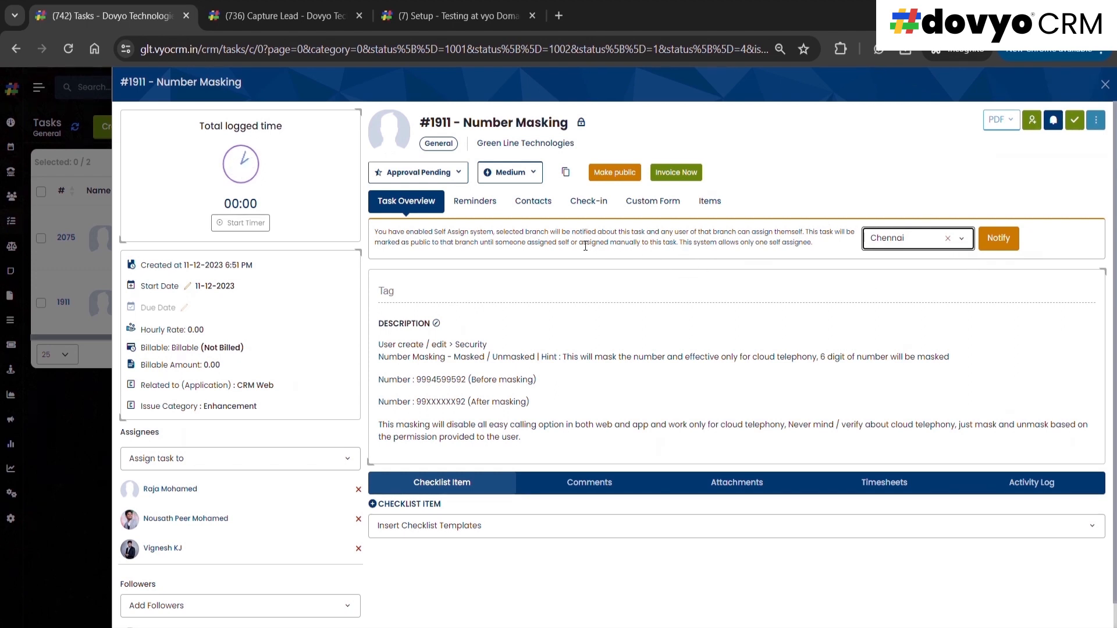
drag(665, 233, 696, 236)
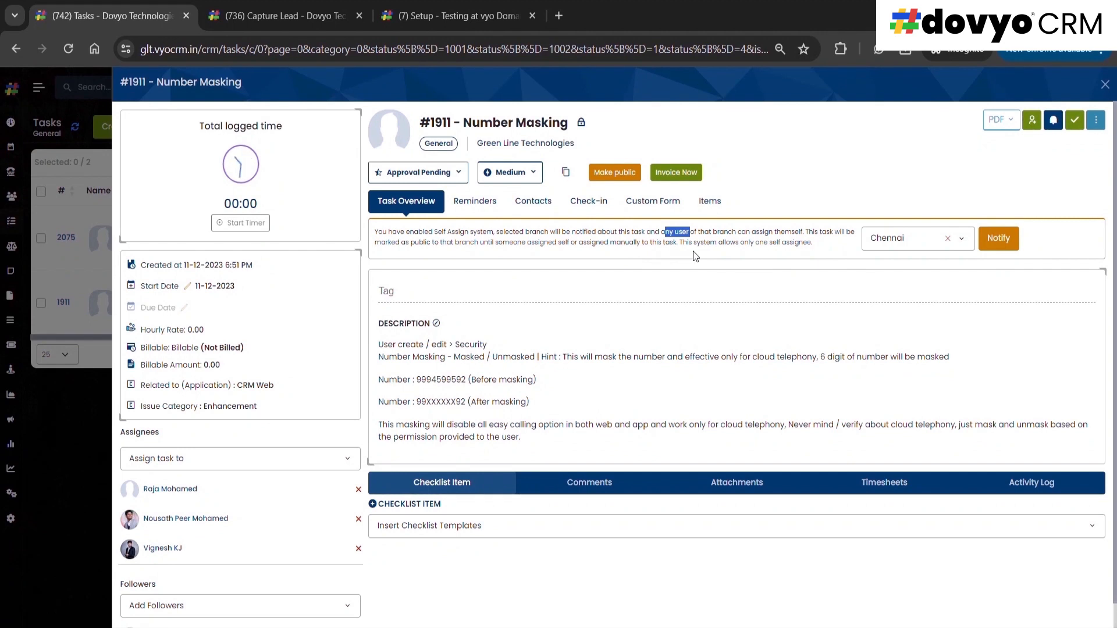
click(838, 251)
View the checklist template choices of the Number Masking task, plus its comments and attachments sections
scroll(1054, 309, down, 1)
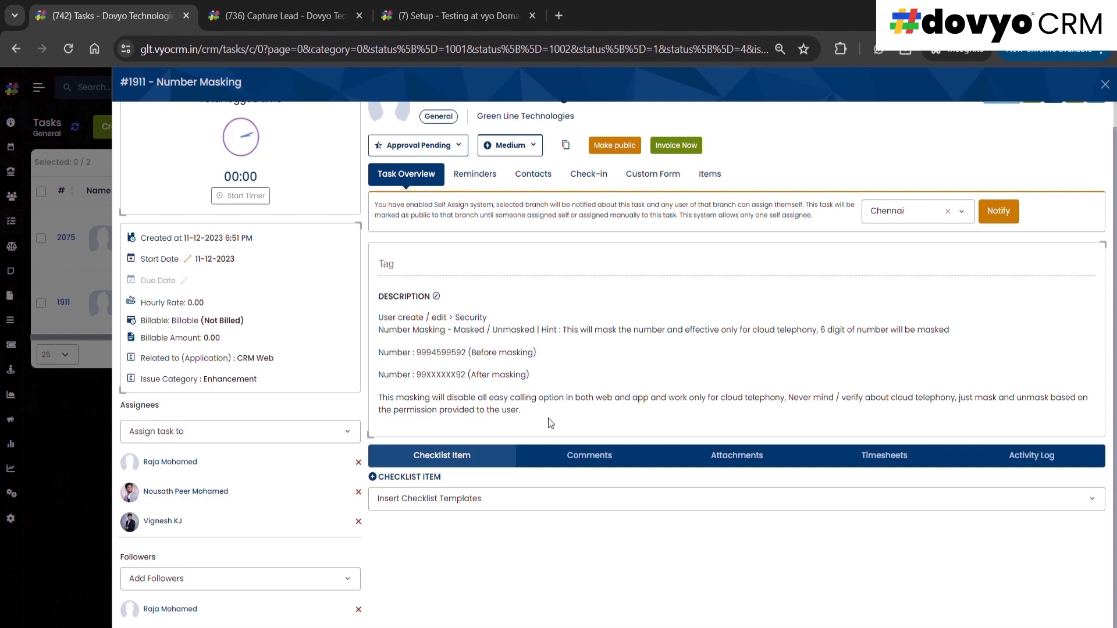
click(456, 501)
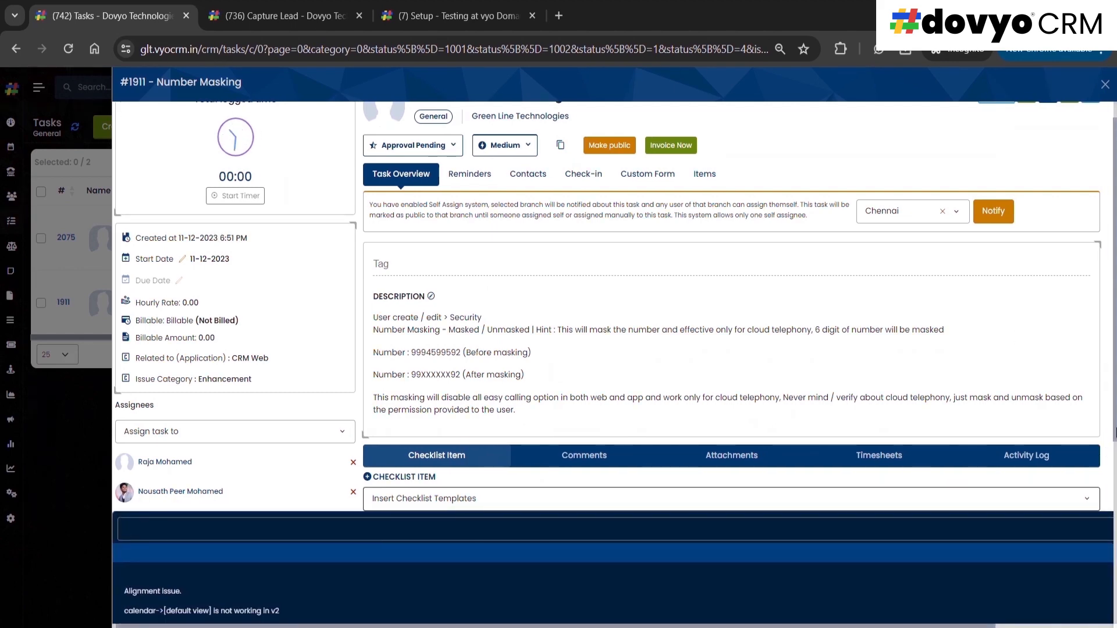
scroll(1113, 430, down, 5)
scroll(1105, 245, up, 5)
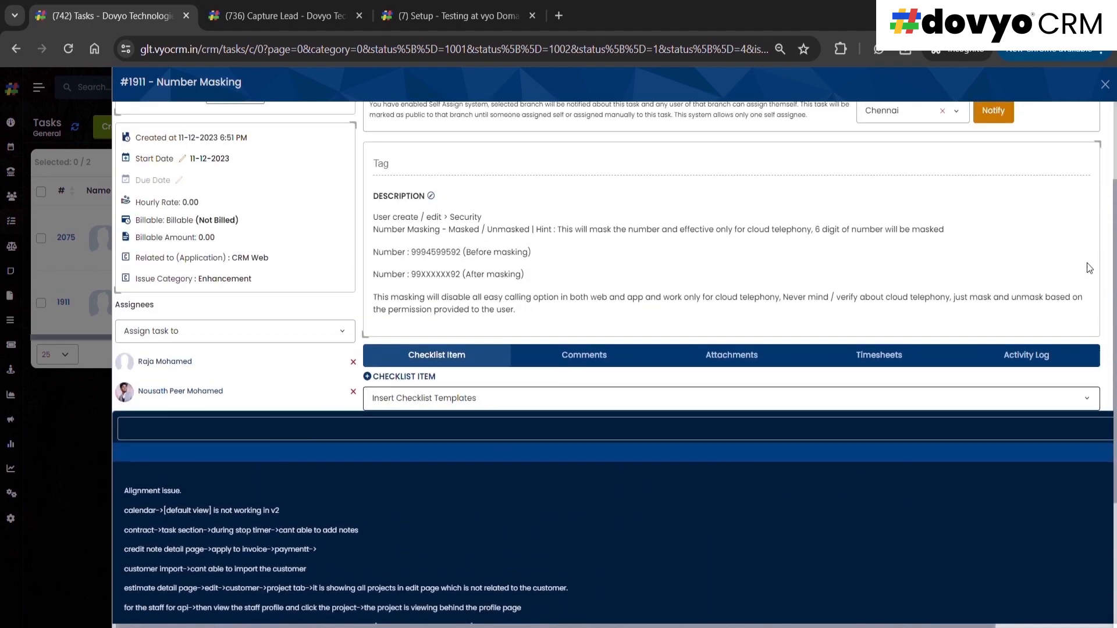
click(596, 412)
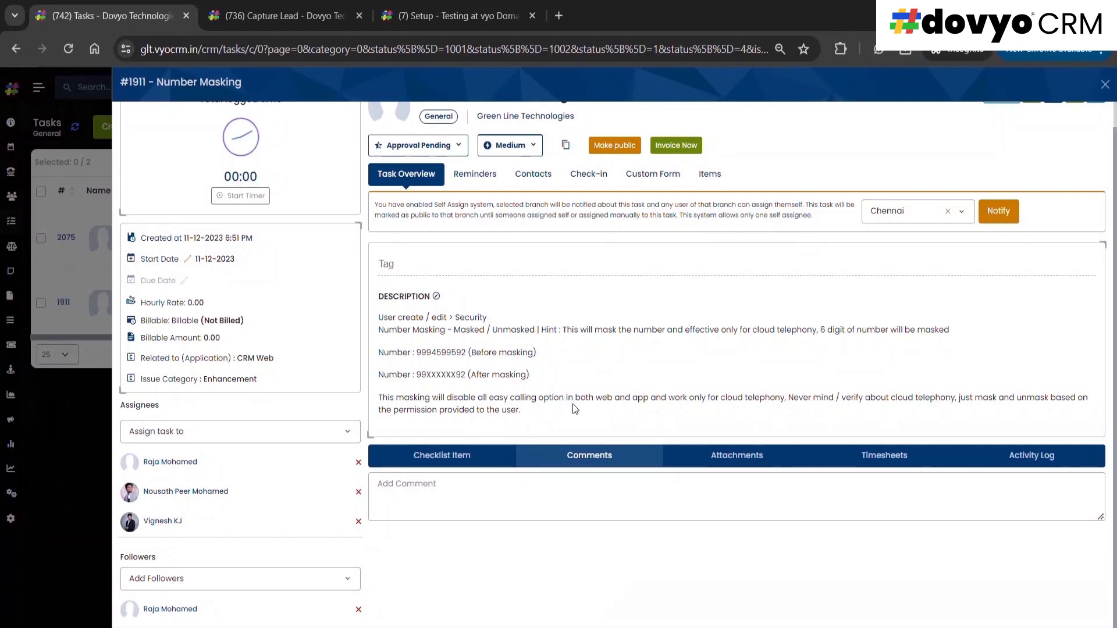
click(740, 462)
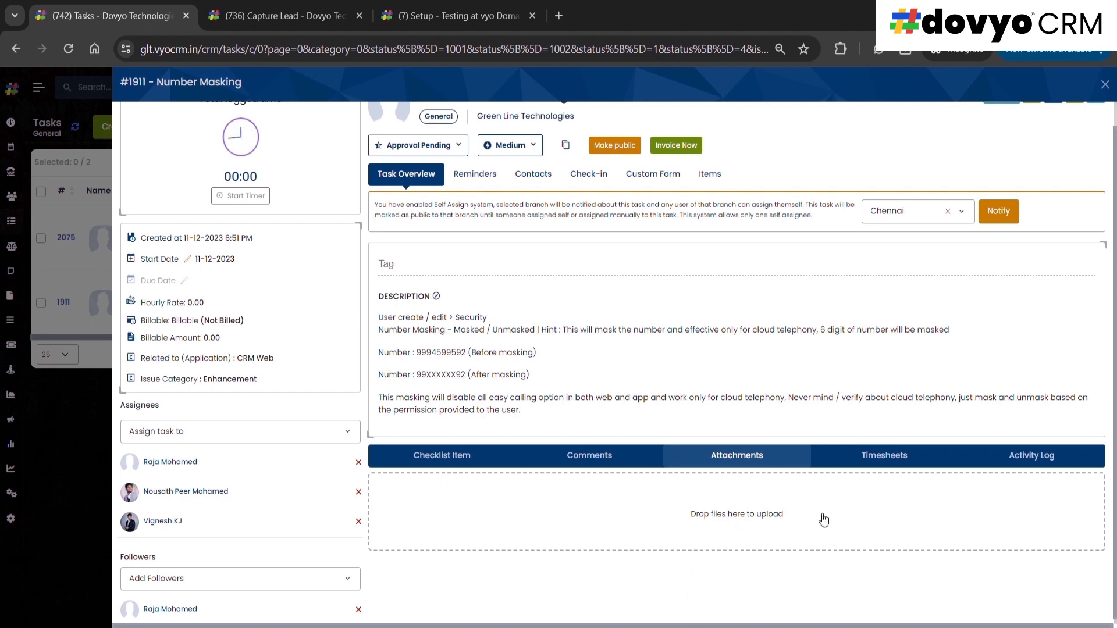
Review the task's timesheets and the form for adding a time entry
click(886, 463)
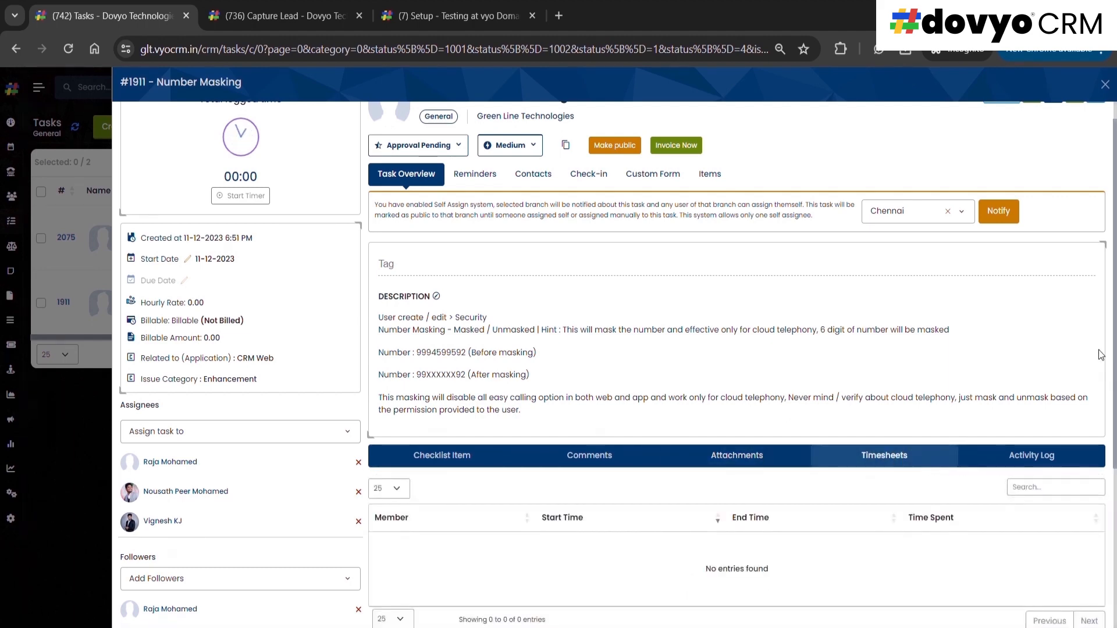
drag(1113, 343, 1115, 409)
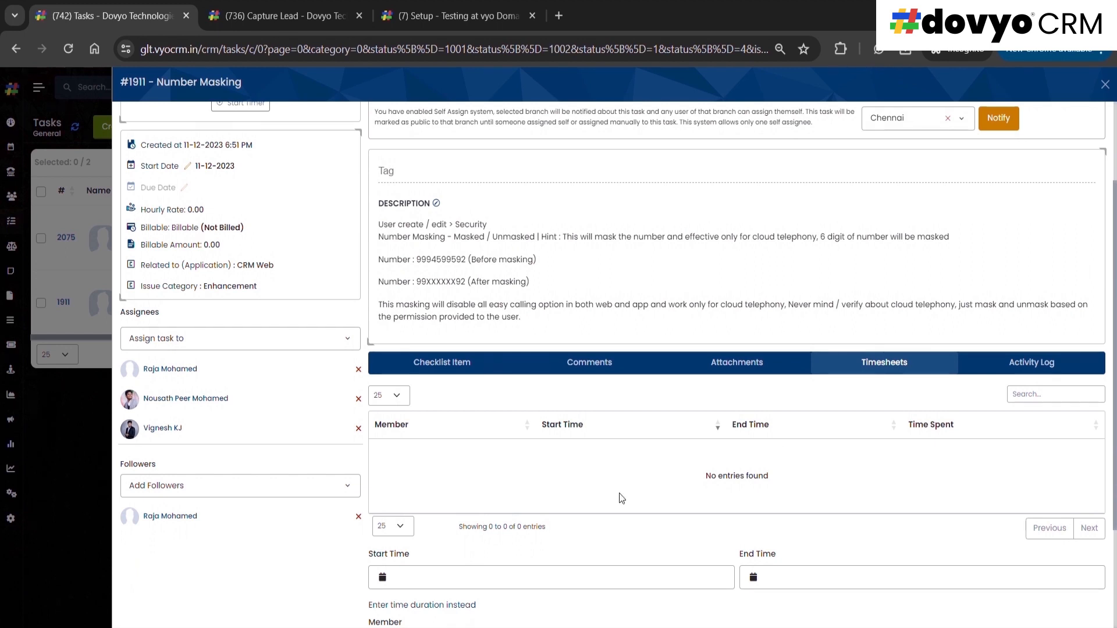
drag(1112, 462, 1115, 616)
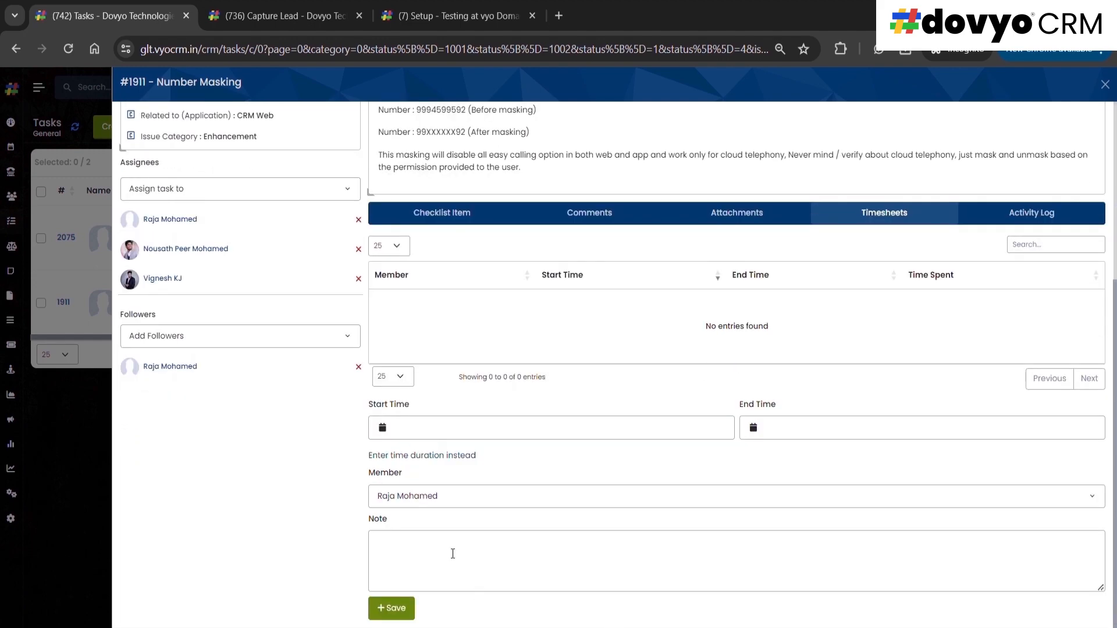
scroll(1115, 526, up, 4)
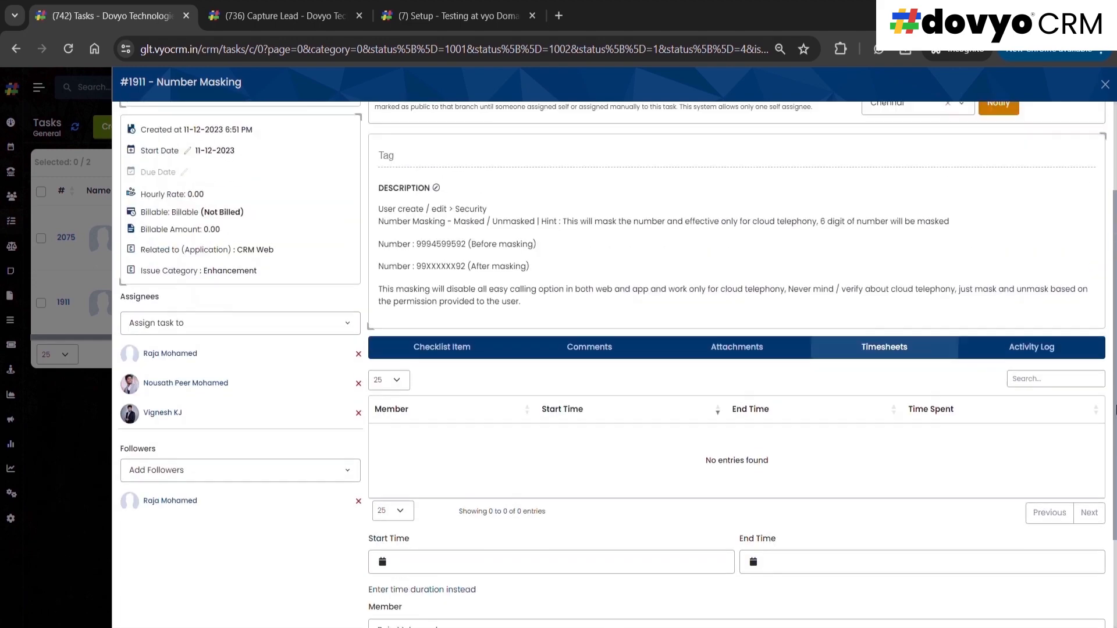
Examine the activity log entries of the Number Masking task
click(1012, 454)
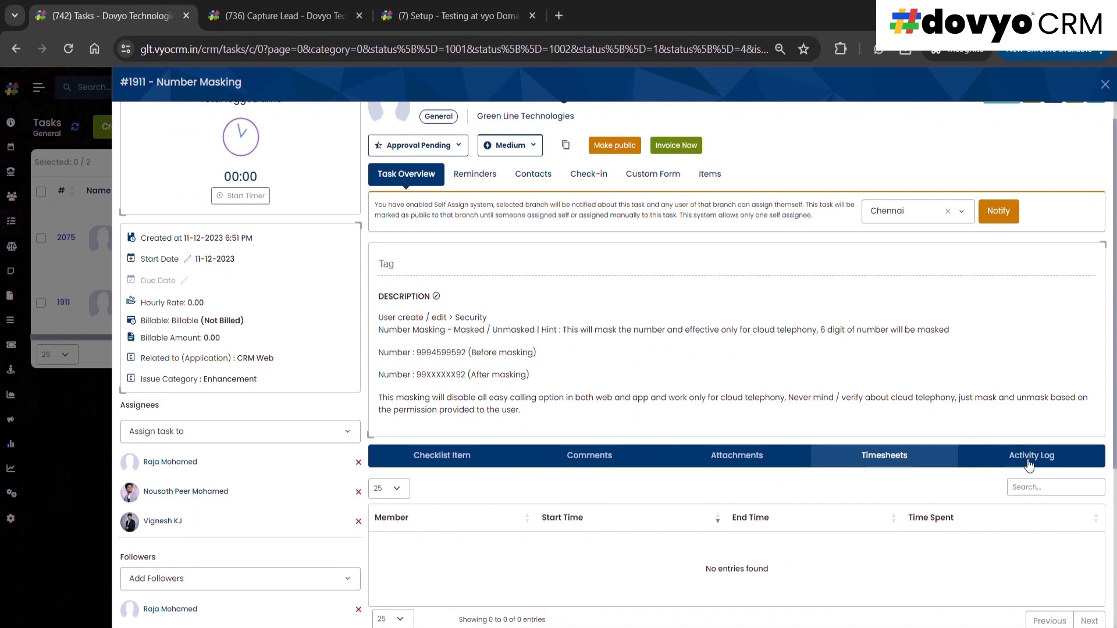
drag(1115, 382, 1116, 491)
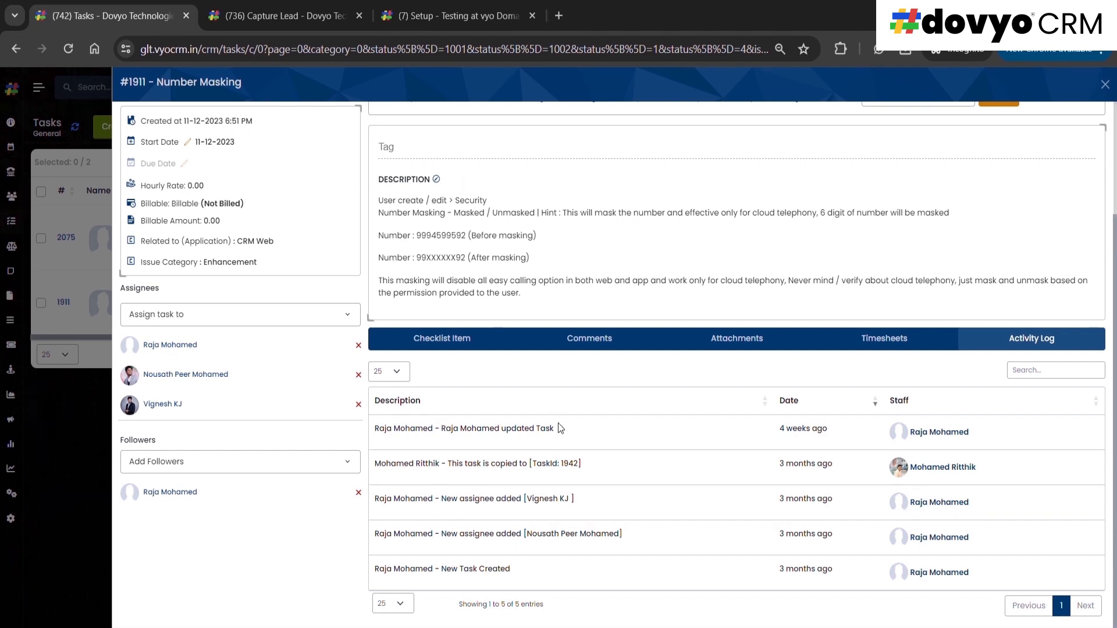
mouse_move(806, 436)
scroll(798, 471, up, 3)
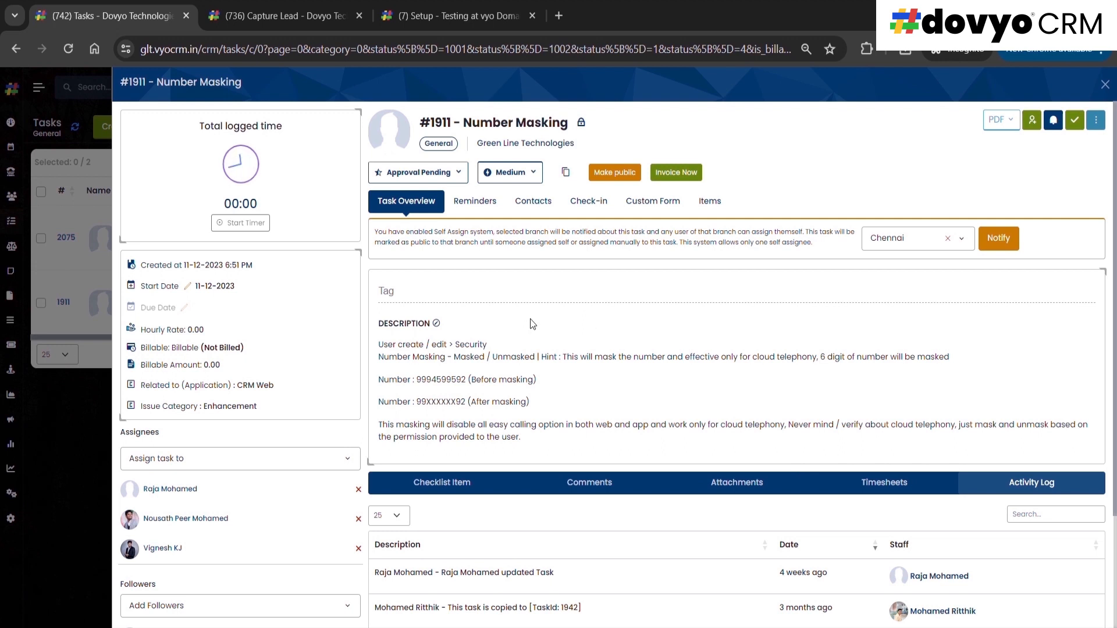
click(479, 214)
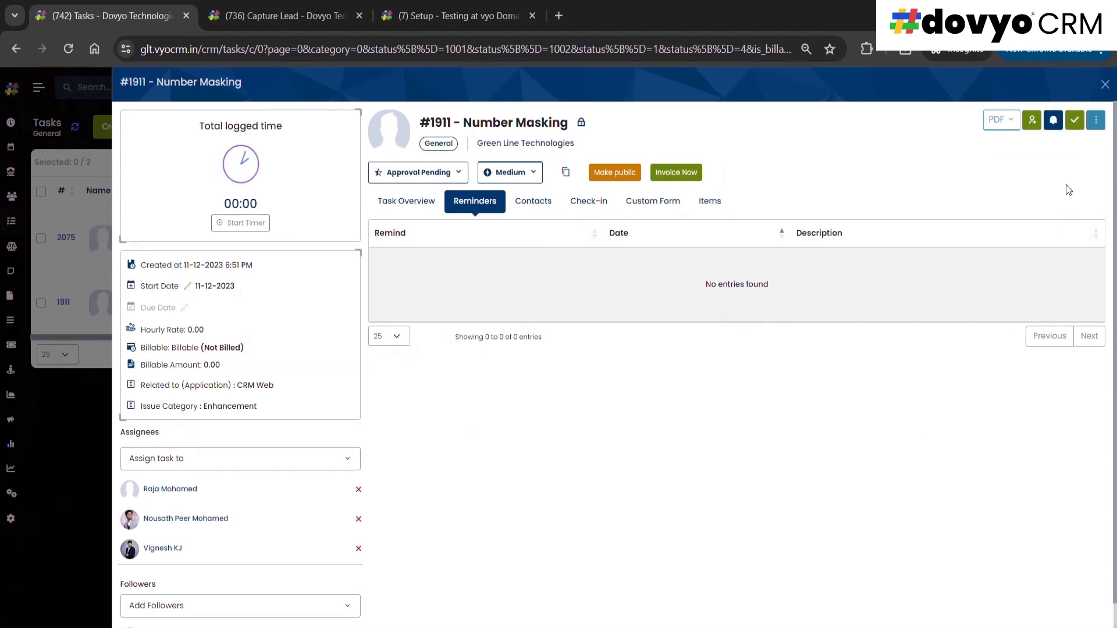
click(1055, 122)
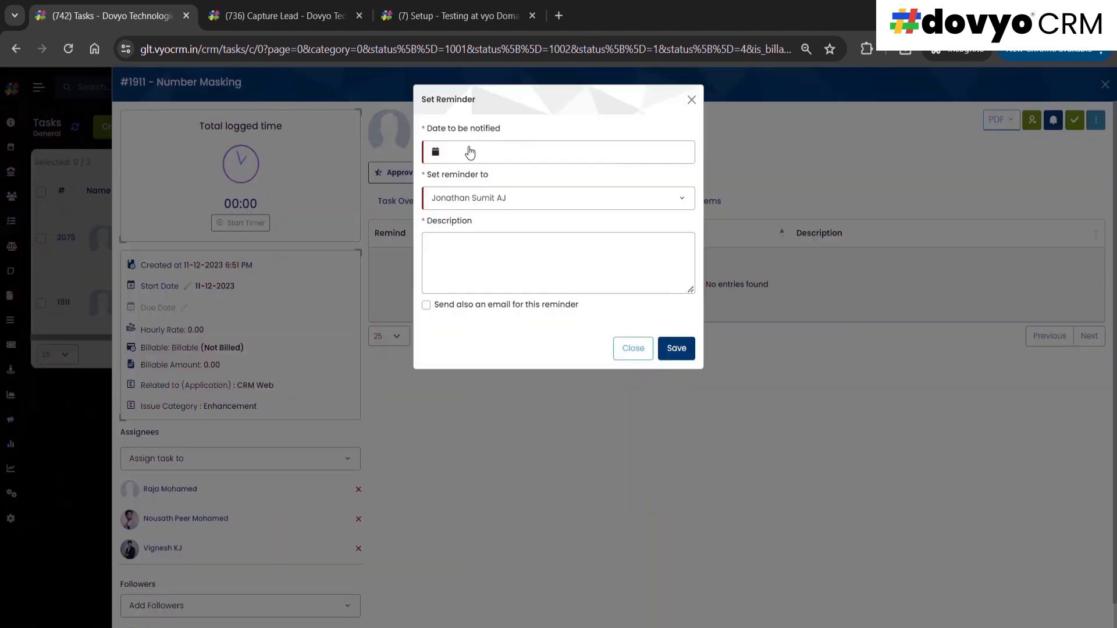
click(470, 152)
click(729, 176)
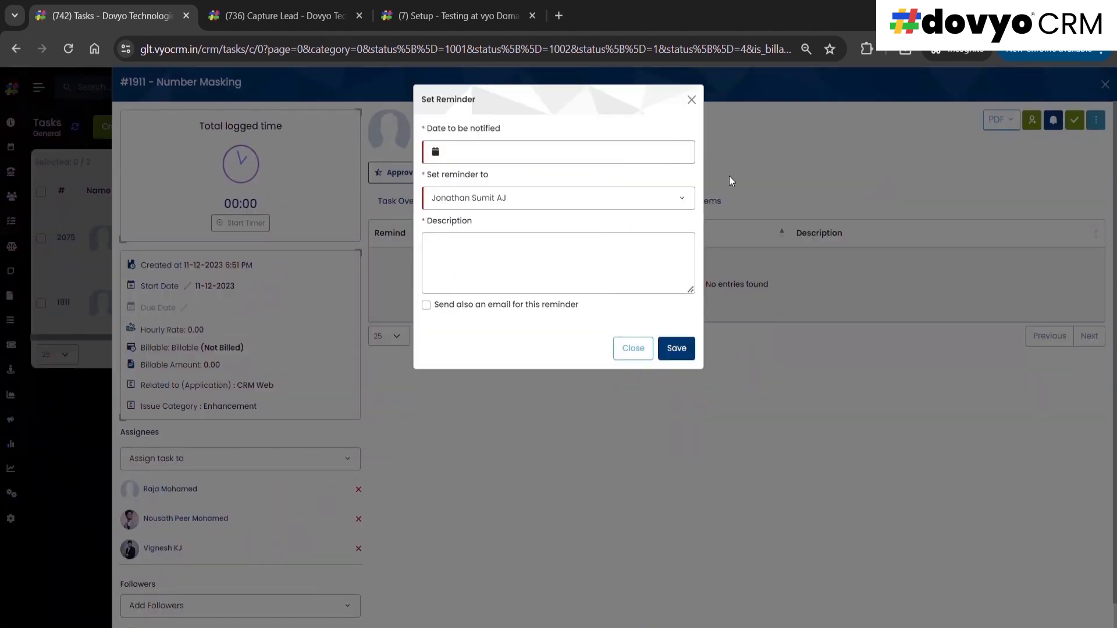
click(519, 201)
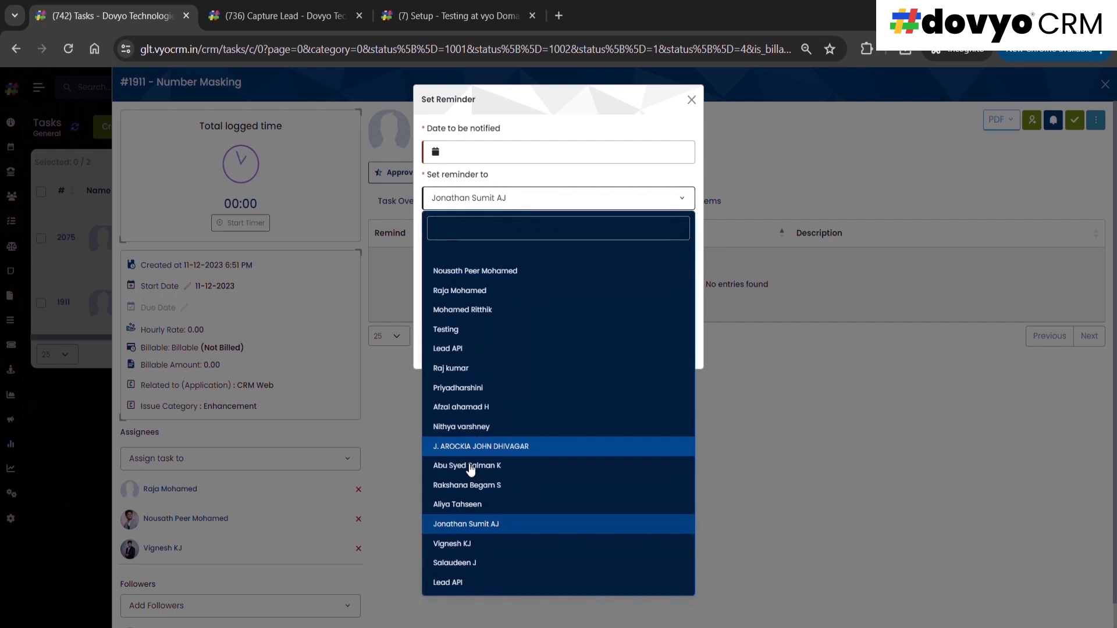
click(615, 185)
click(501, 264)
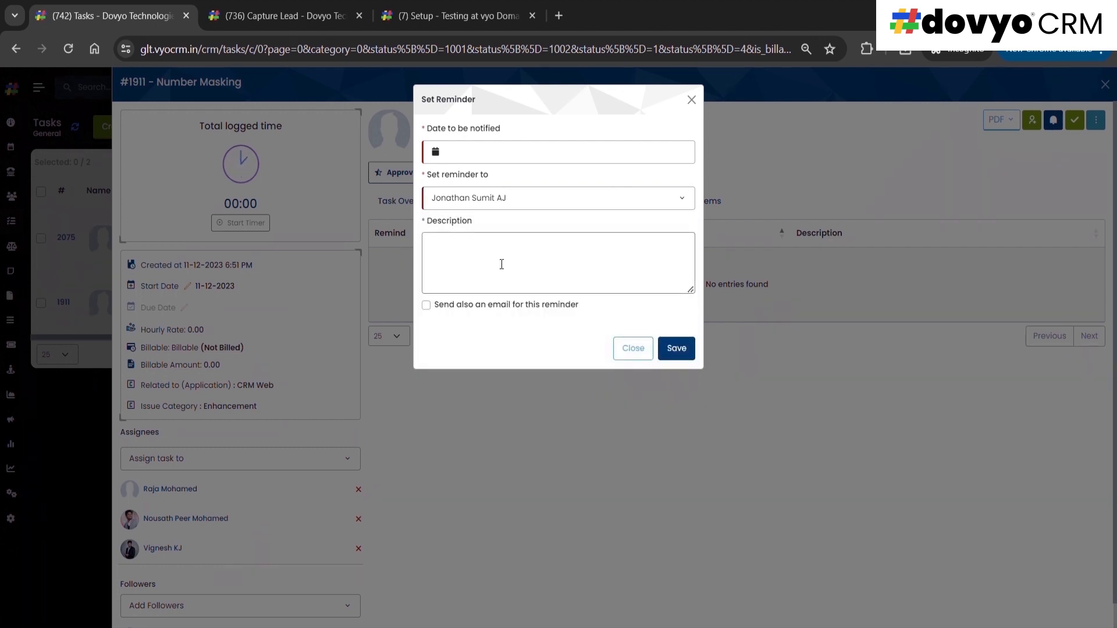
click(426, 306)
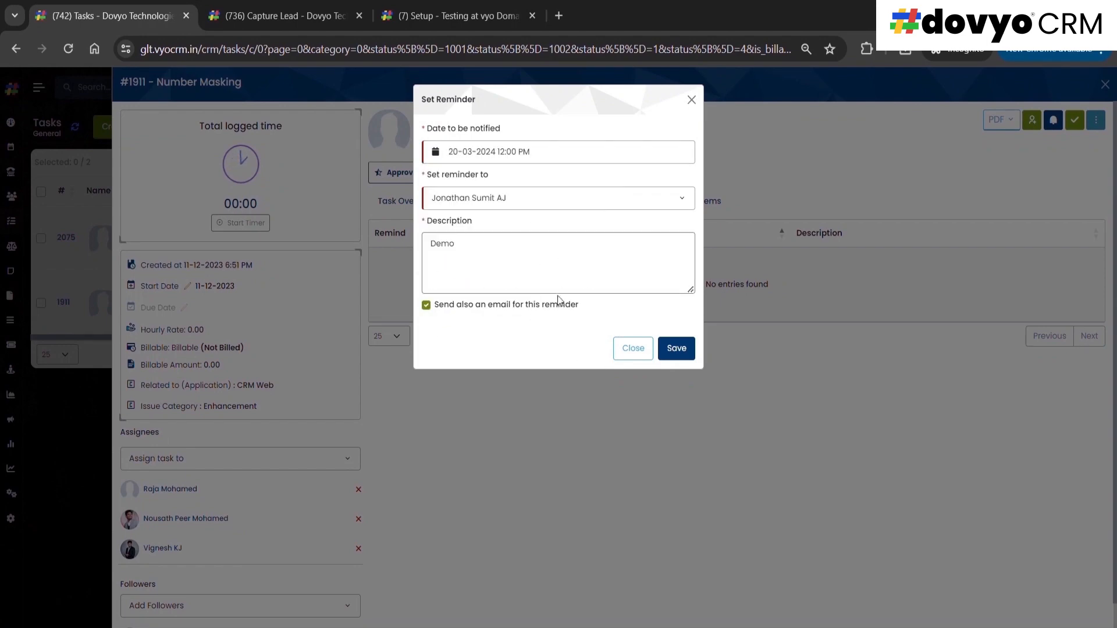
click(675, 346)
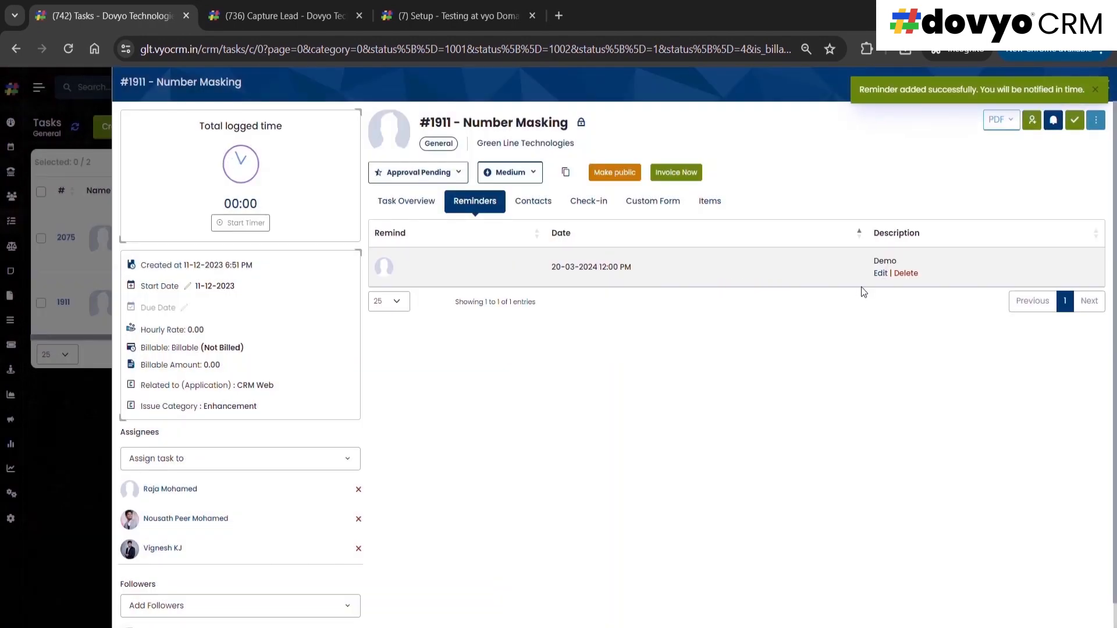
Review the Number Masking task's customer contact information, check-in records and custom form
click(547, 211)
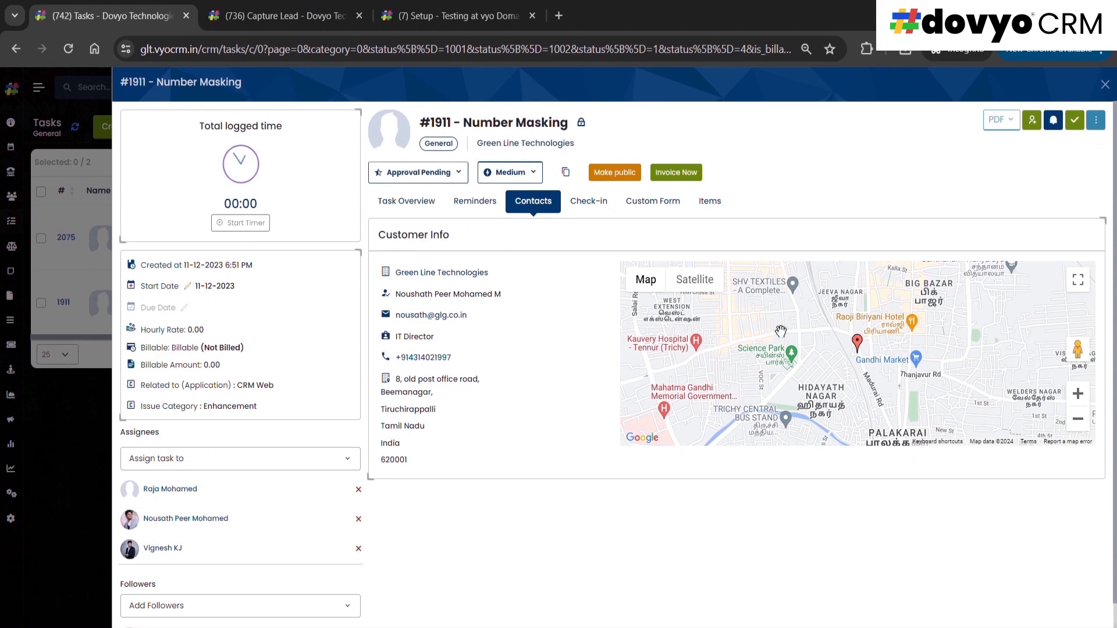
click(602, 201)
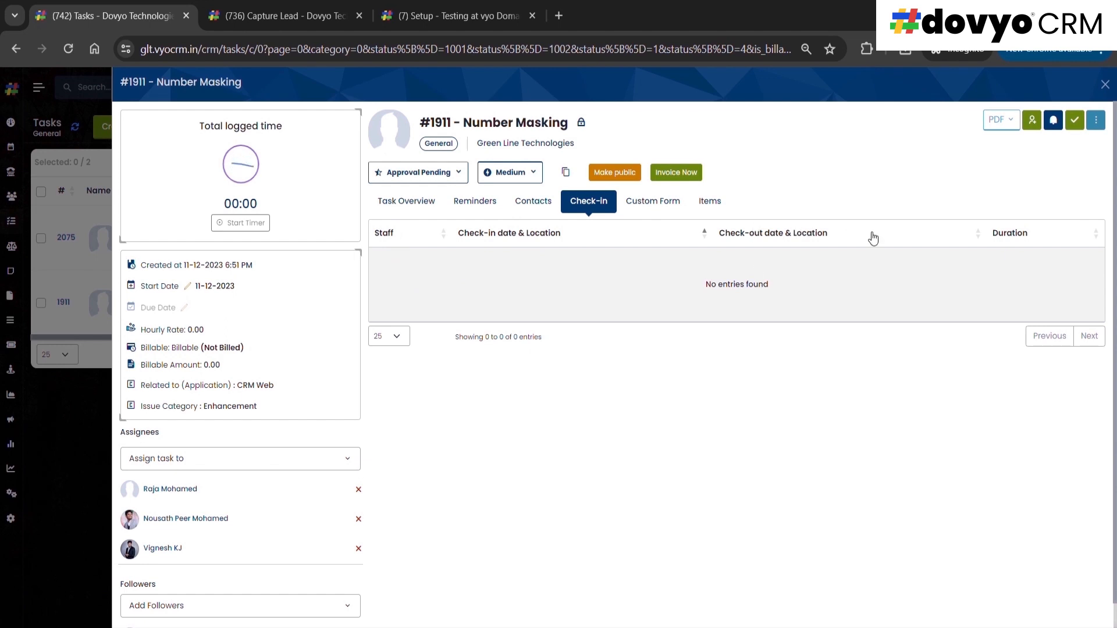
click(666, 206)
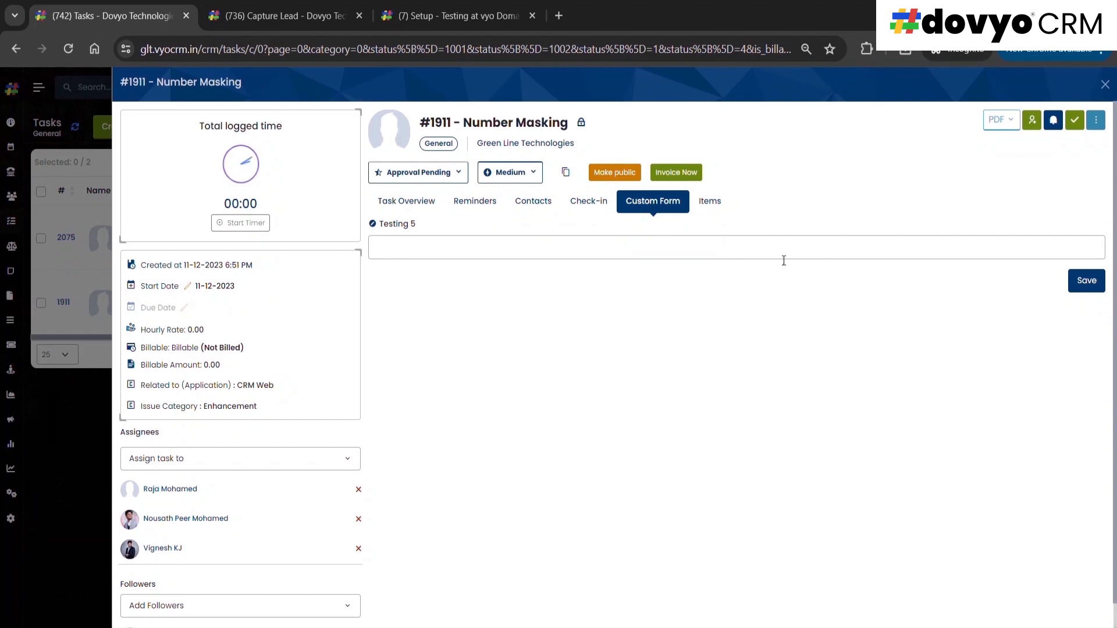
Review the items attached to the task and the list of items available for adding
click(711, 203)
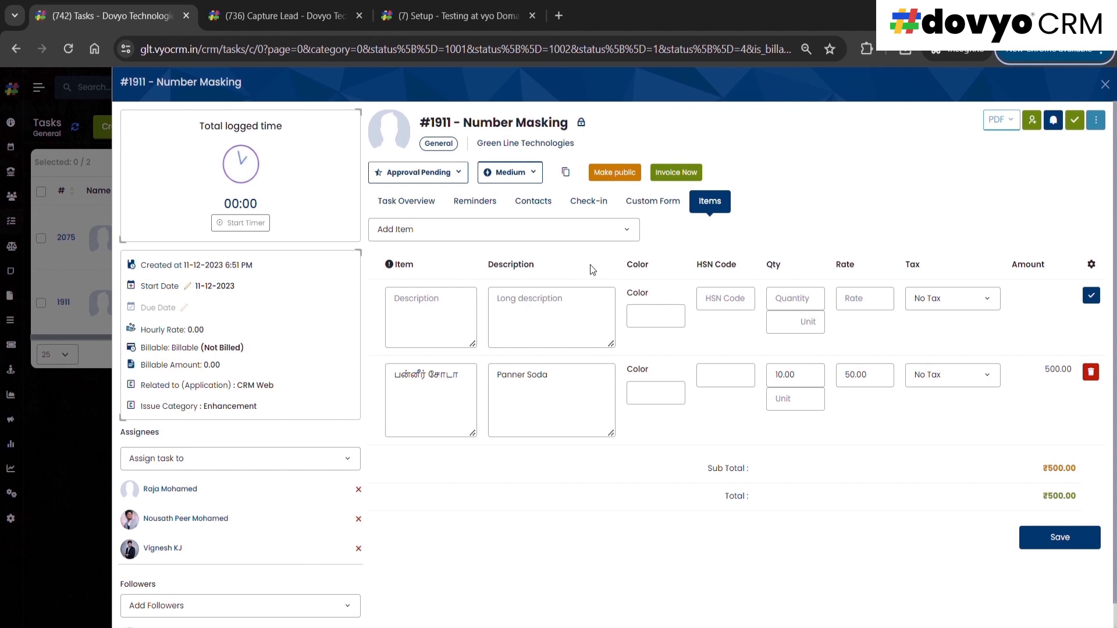
click(486, 232)
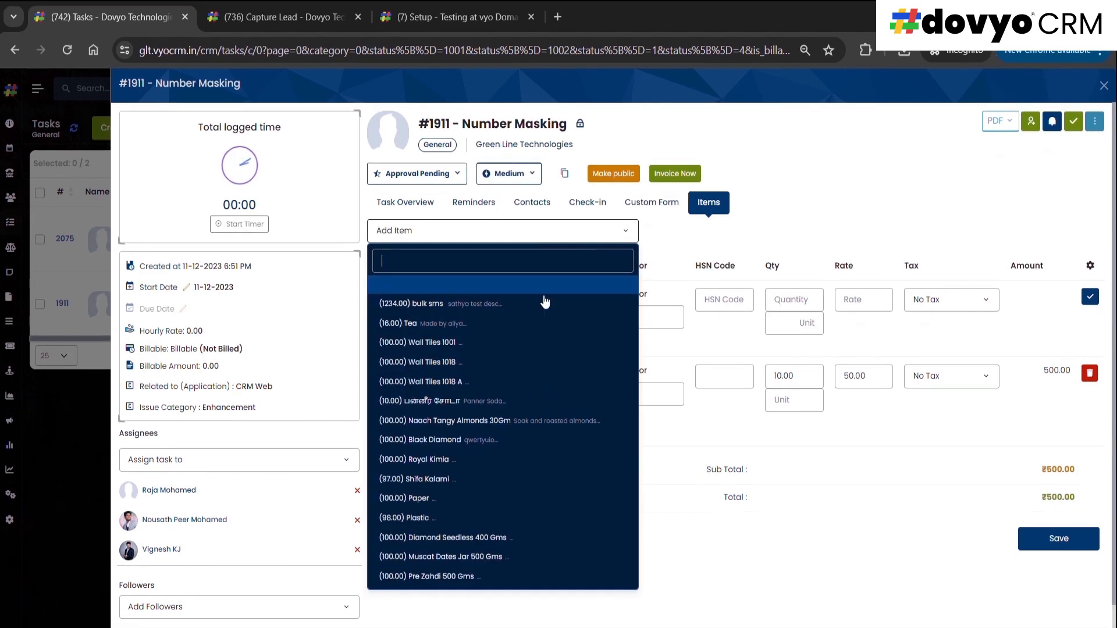
click(679, 518)
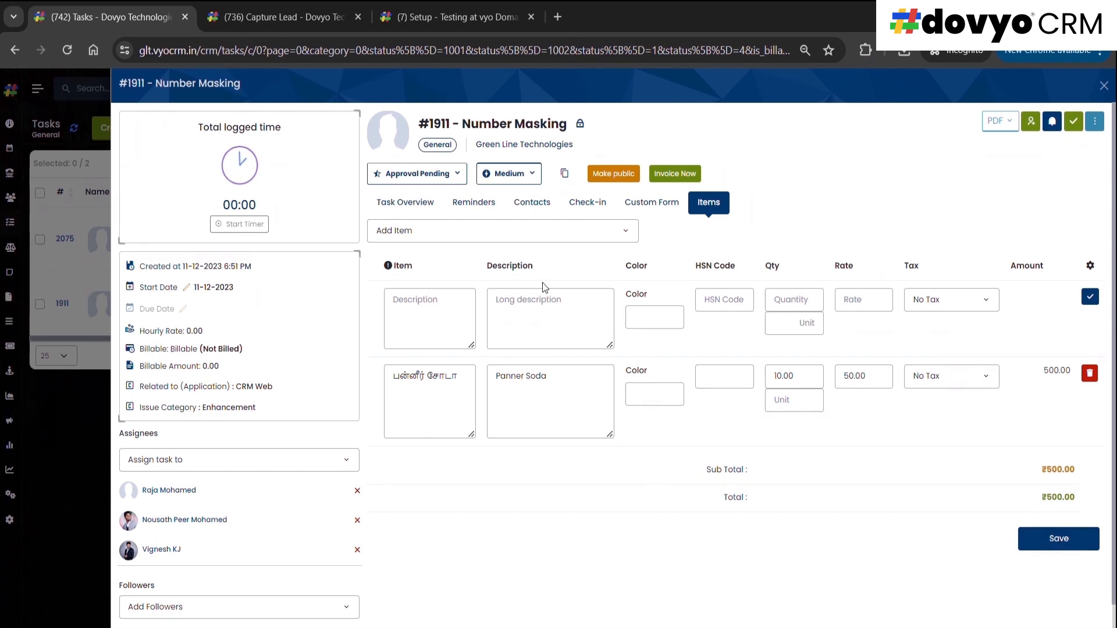
Examine the task overview of Number Masking, including its description, assignees, followers and activity log
click(429, 210)
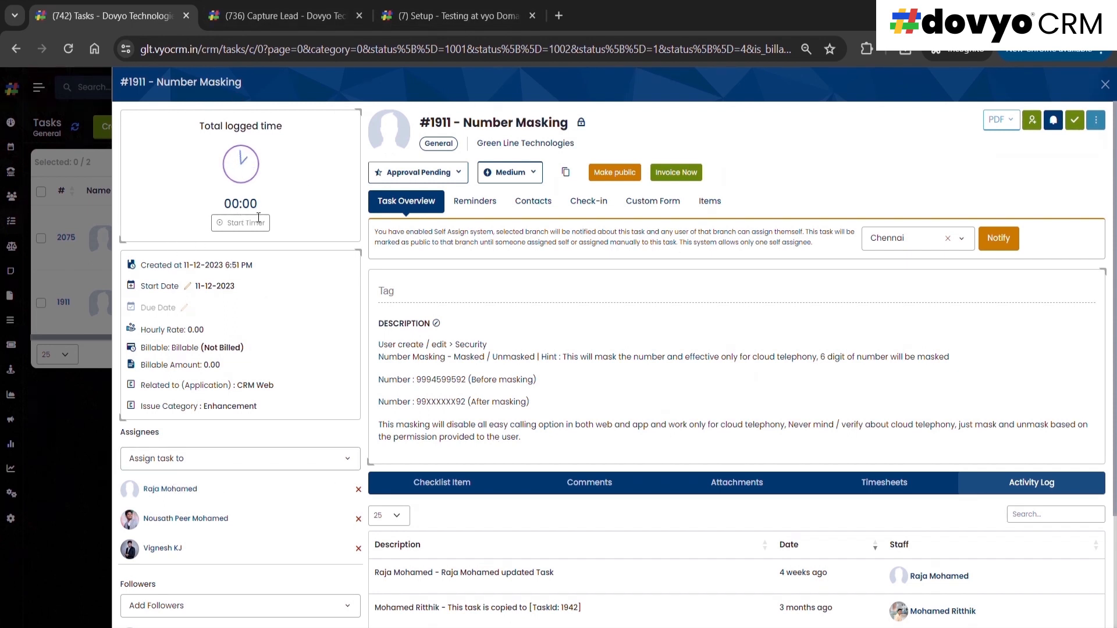
drag(1114, 270, 1116, 383)
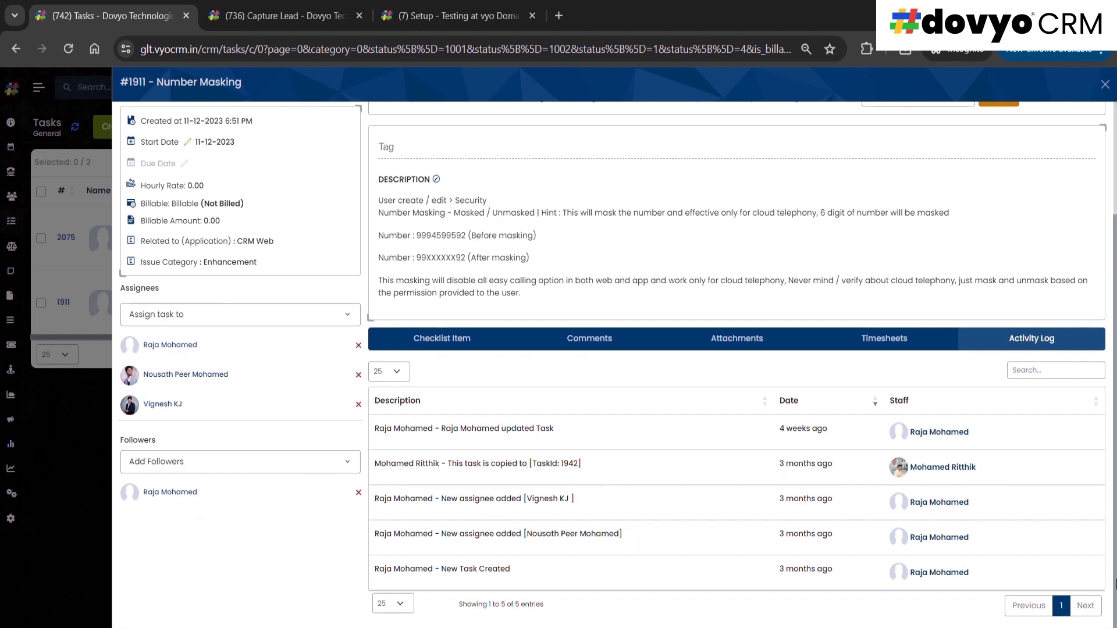
scroll(1098, 361, up, 3)
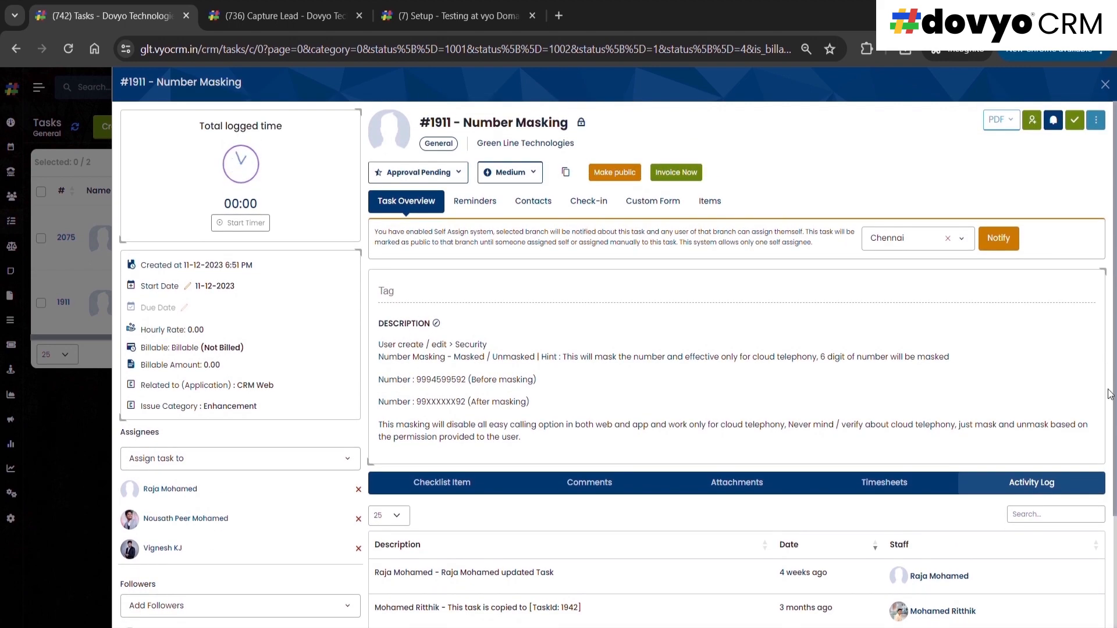
scroll(1112, 442, down, 1)
scroll(1112, 457, down, 1)
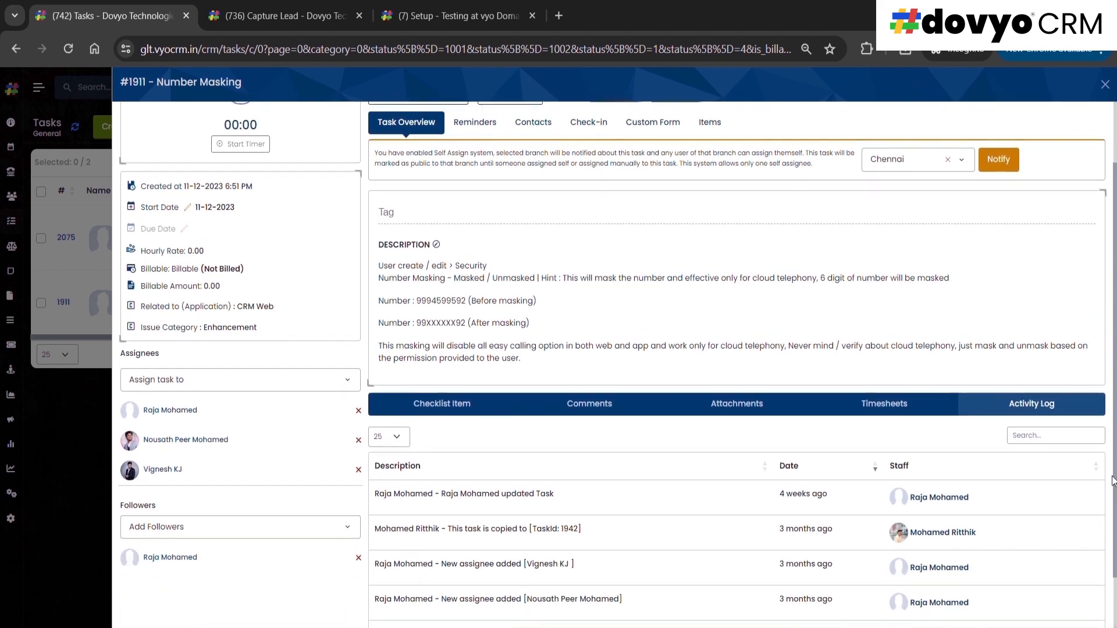
scroll(1030, 421, up, 2)
scroll(1026, 408, down, 2)
scroll(1022, 386, up, 3)
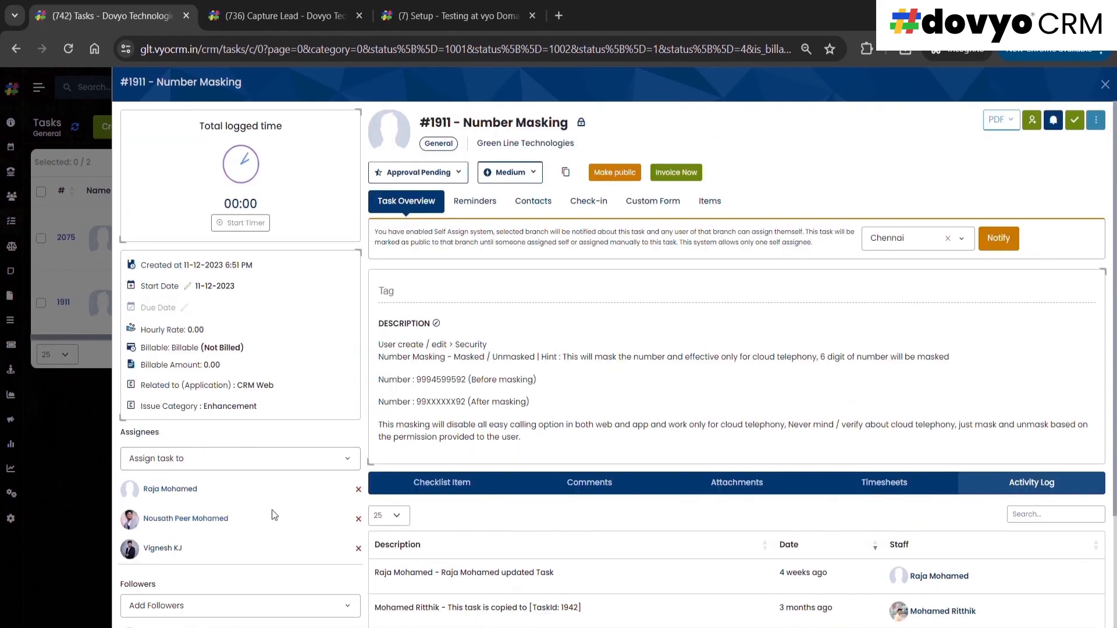
scroll(1116, 356, down, 1)
scroll(1116, 356, up, 1)
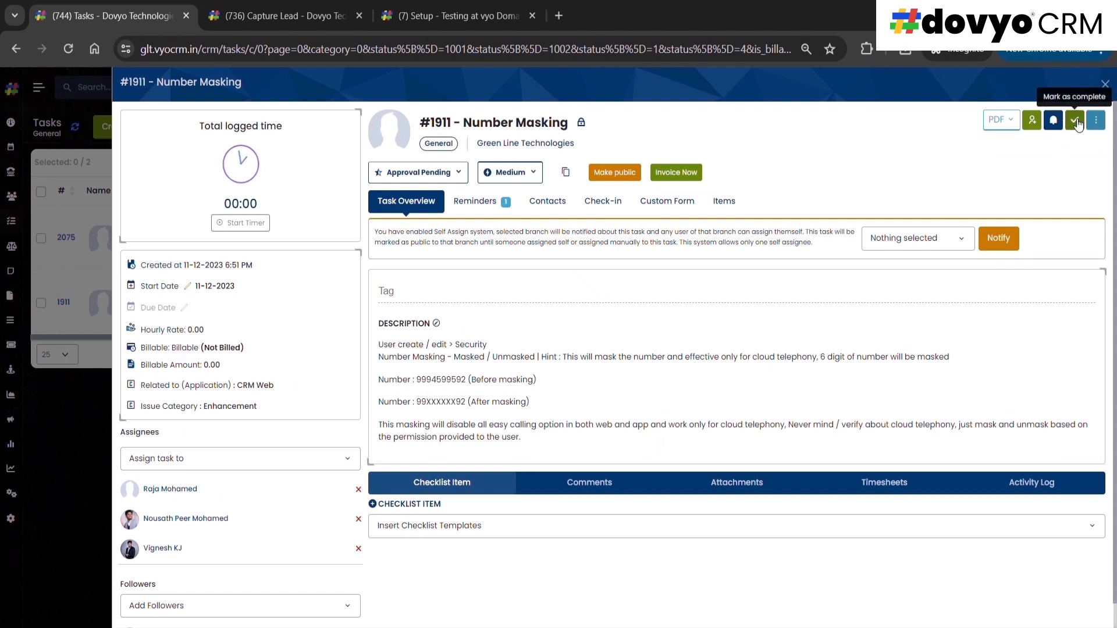
View the edit form of the Number Masking task and close it without saving
click(1100, 121)
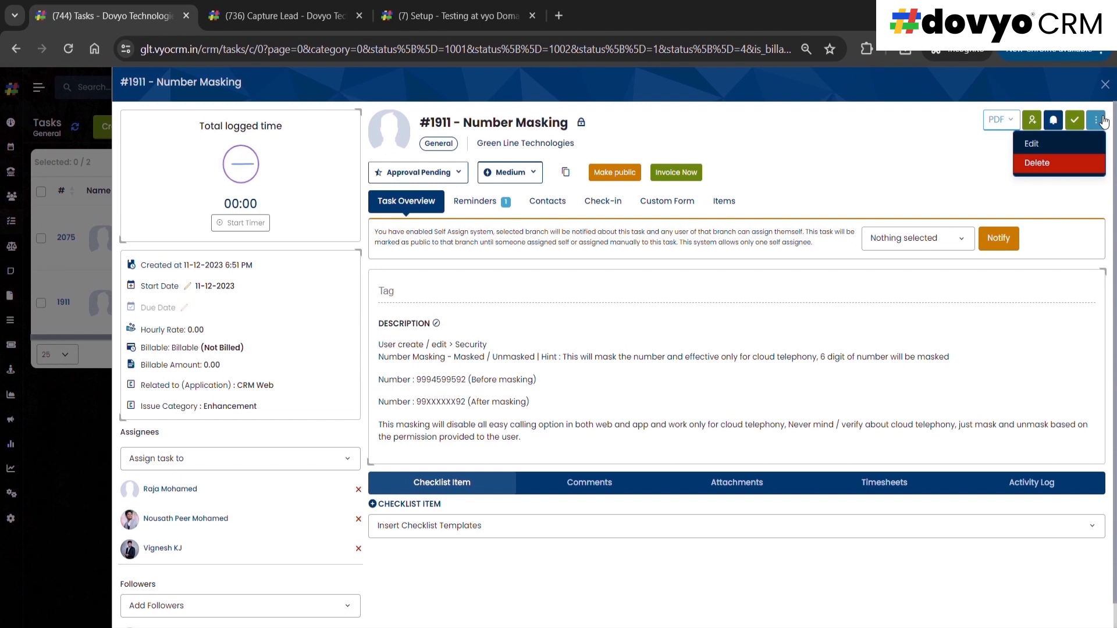
click(1088, 142)
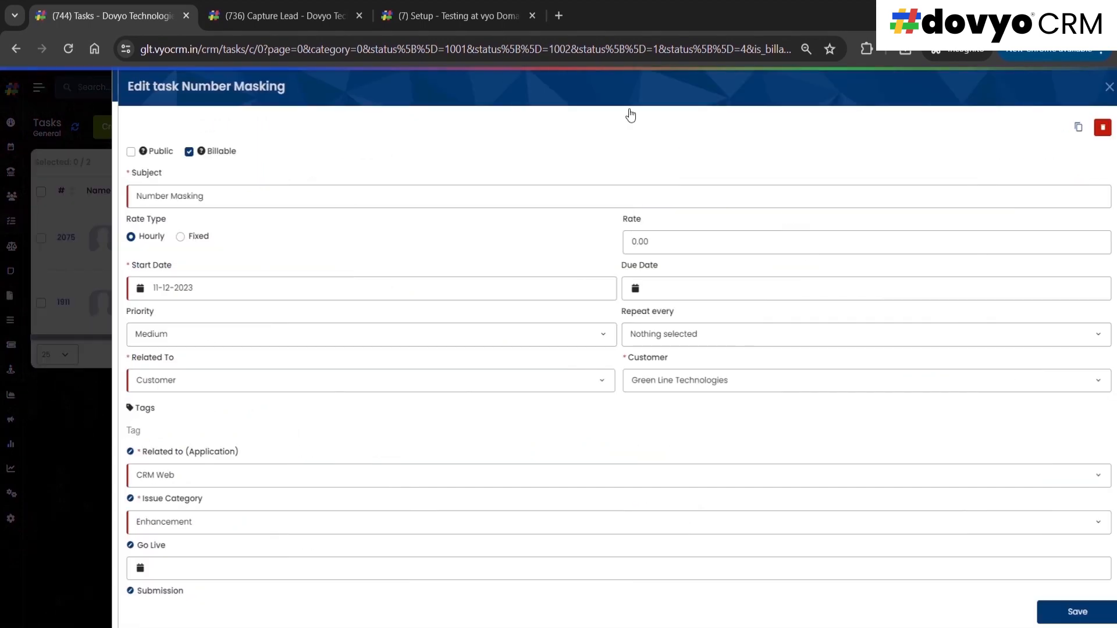
click(1103, 87)
Bring up the deletion confirmation for the Number Masking task, decline it and close the task details
click(1096, 120)
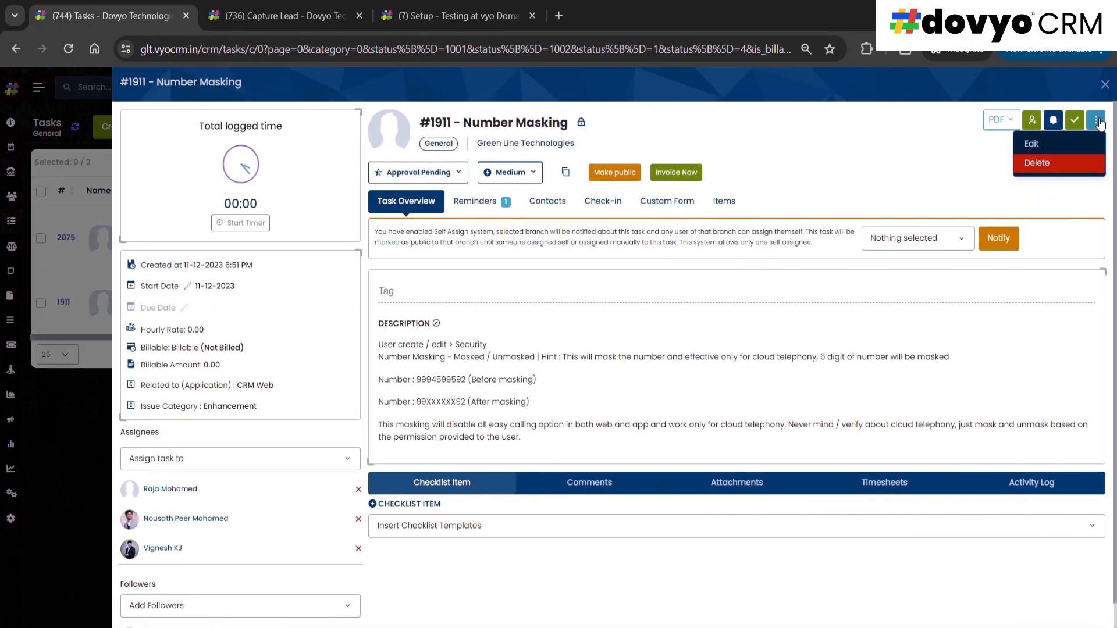
click(1038, 163)
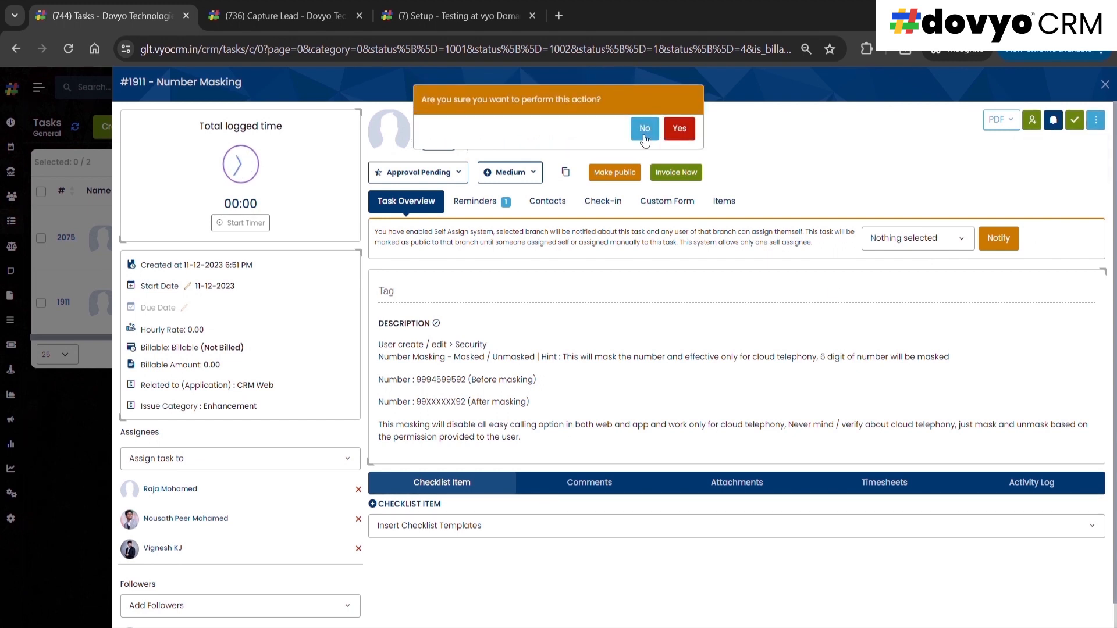
click(645, 137)
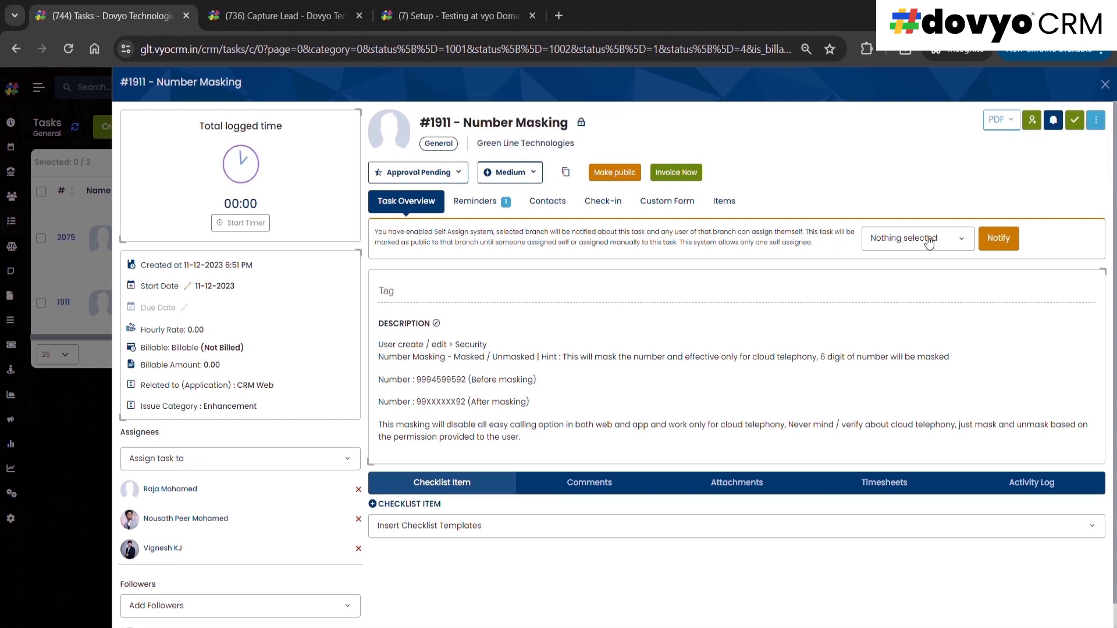
click(1104, 84)
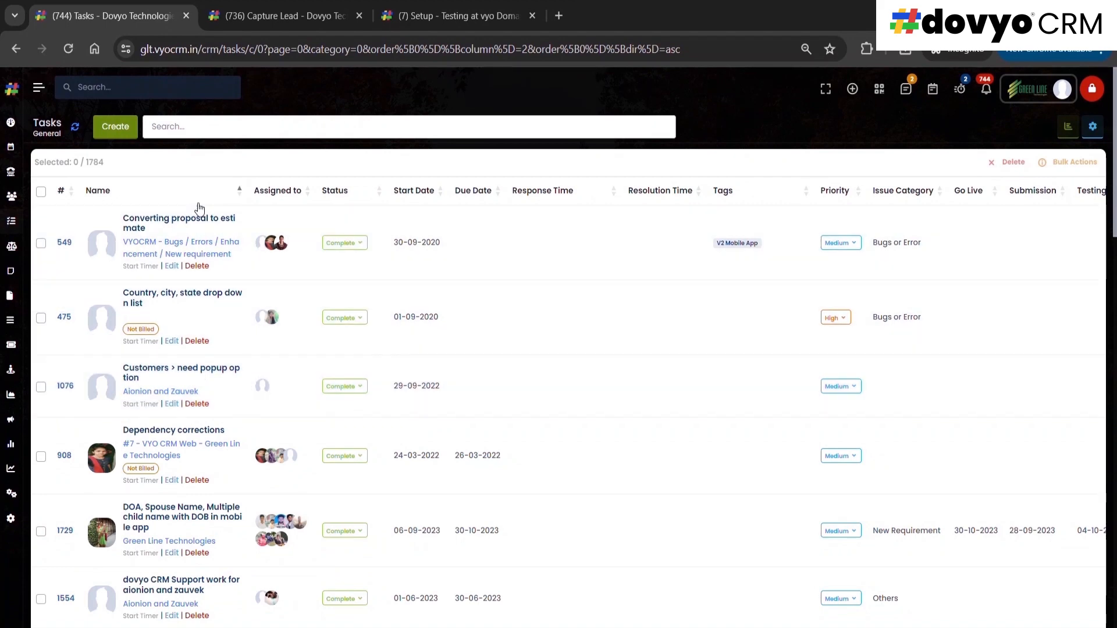
Open task 549, Converting proposal to estimate, and check its total logged time
click(155, 219)
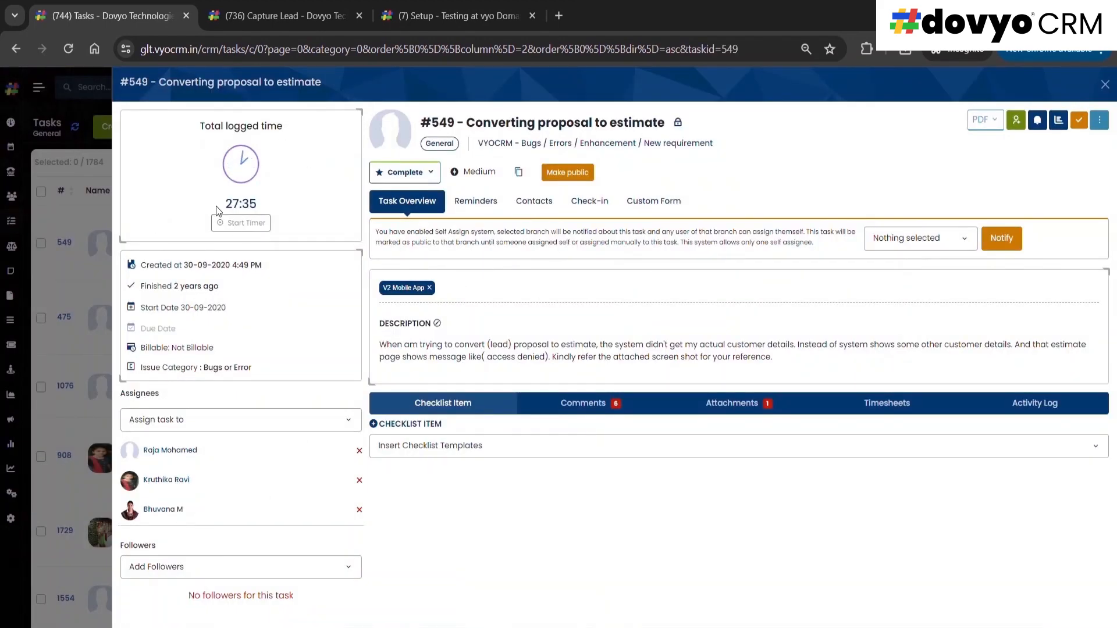
drag(215, 206, 272, 205)
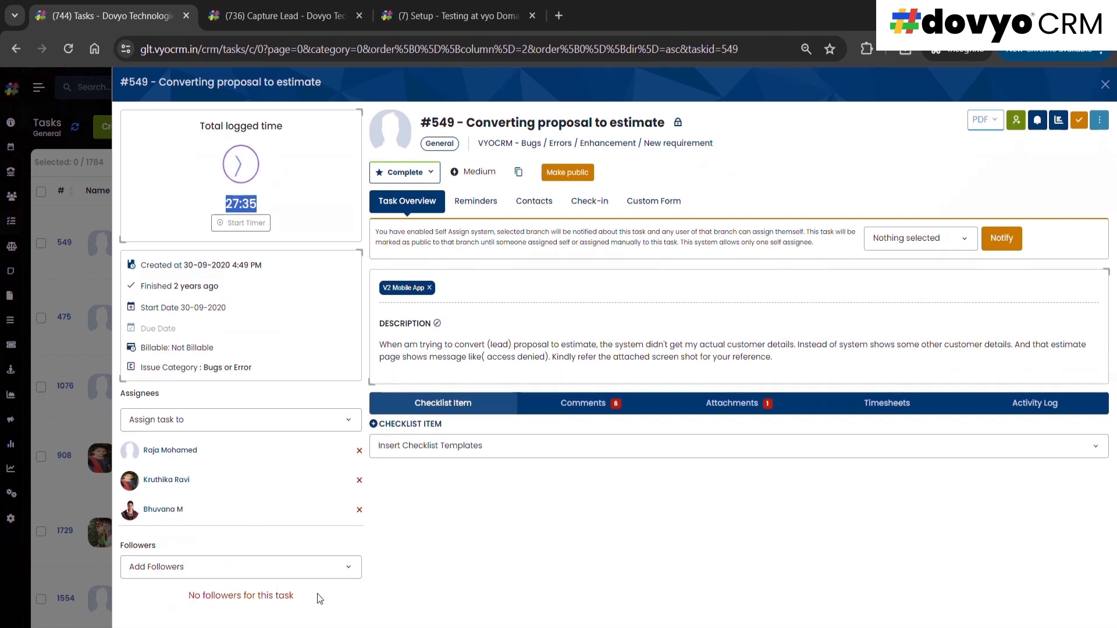
click(510, 426)
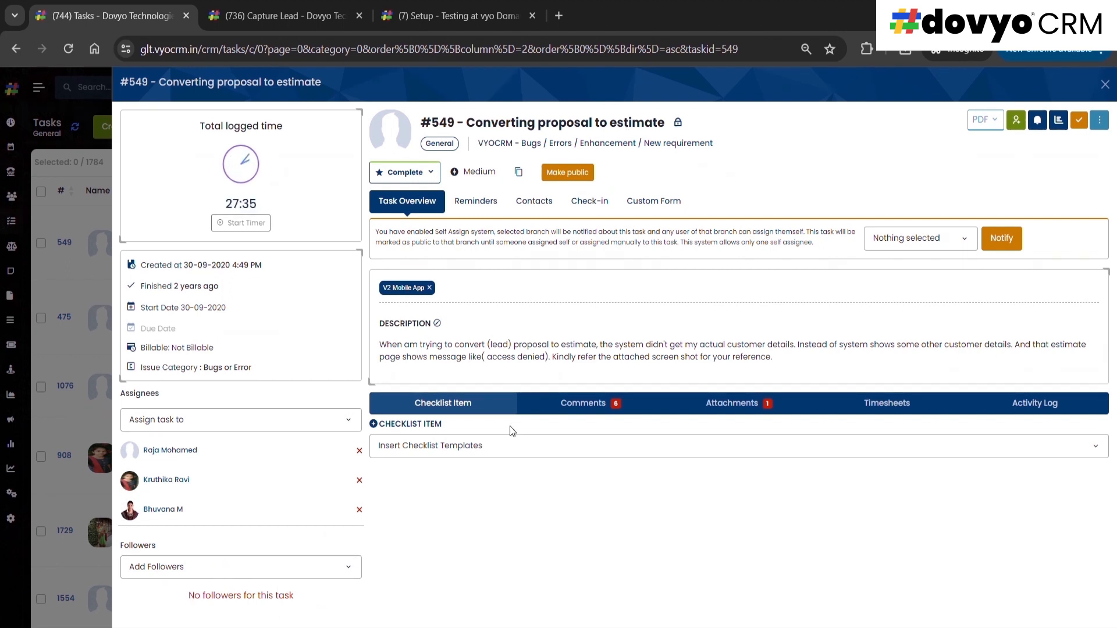
Return to the task list and read the explanations of the Response Time and Resolution Time columns
click(1104, 85)
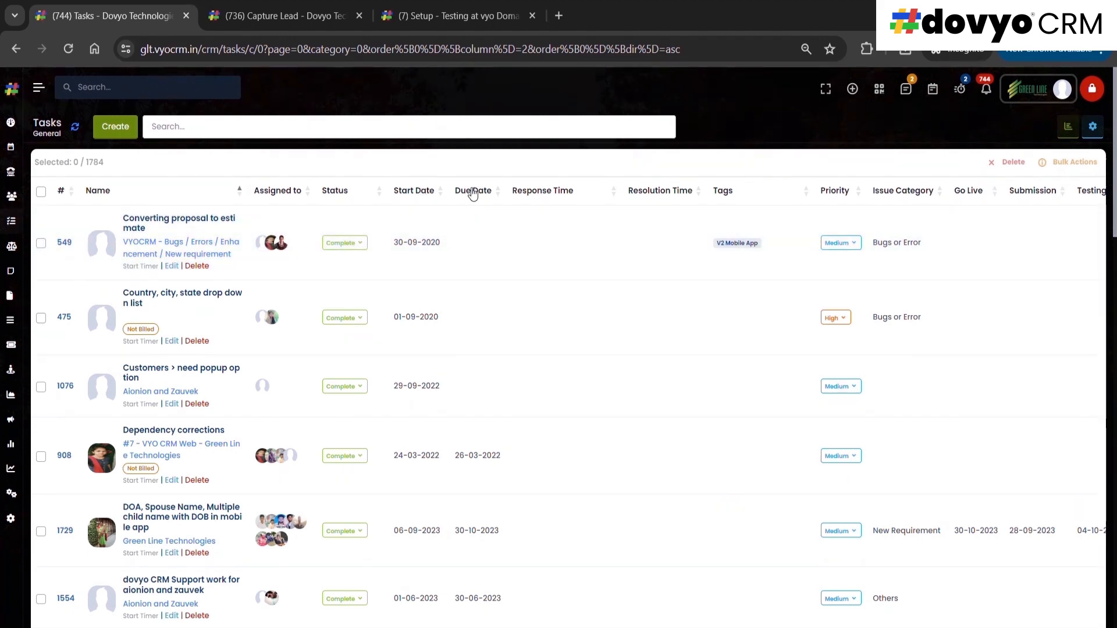
mouse_move(527, 194)
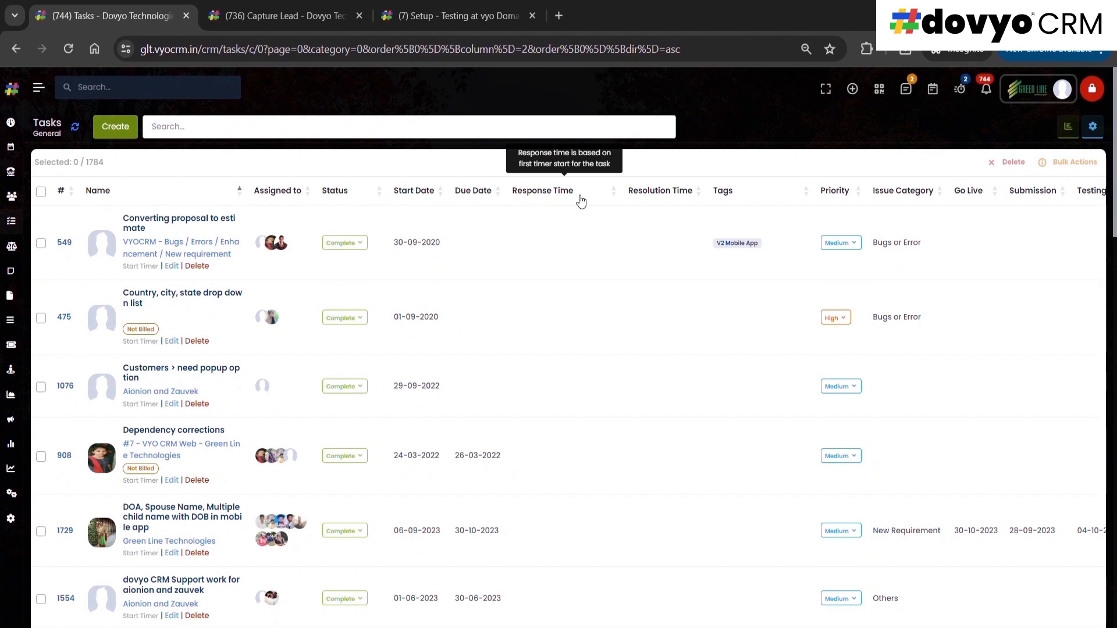
mouse_move(659, 200)
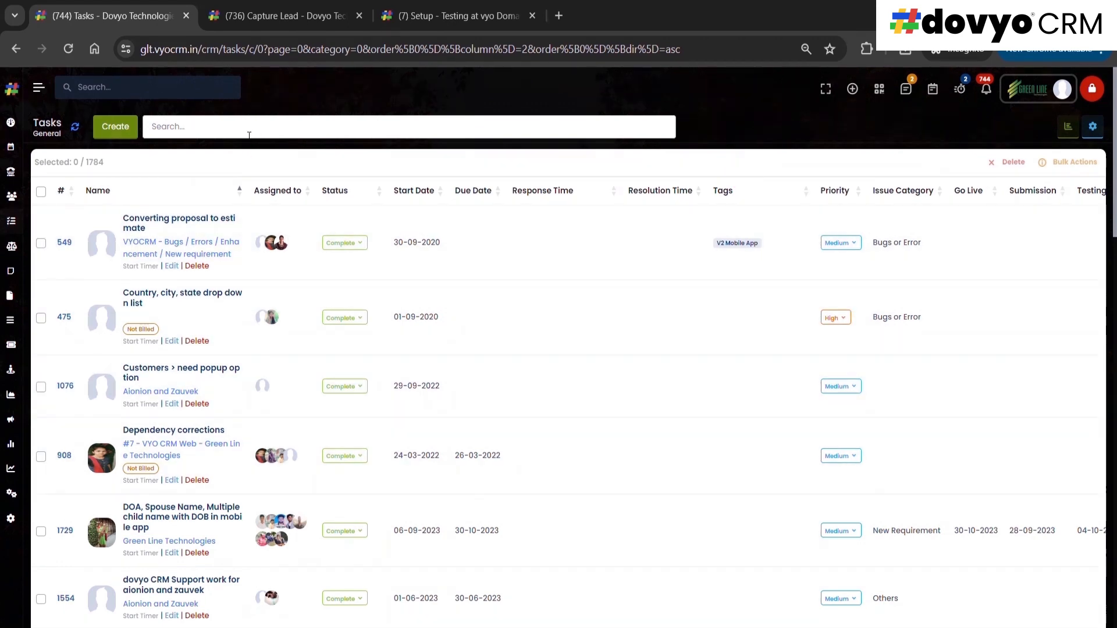
Open the task search filters, try the Recurring and Child tasks options in turn, and enable Only Public Tasks
click(246, 134)
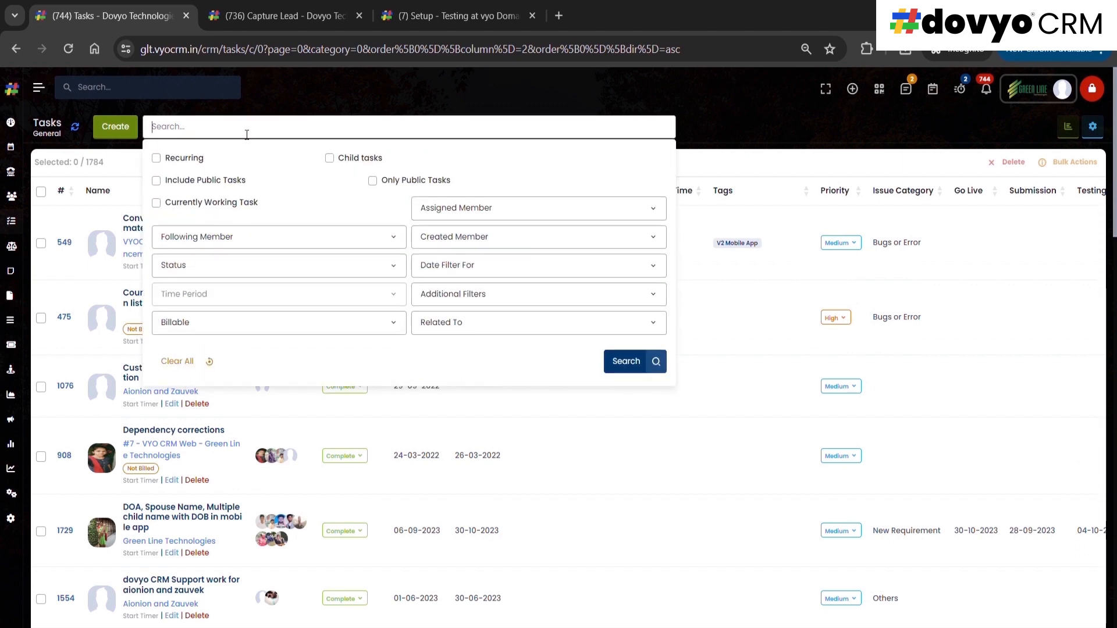
click(156, 158)
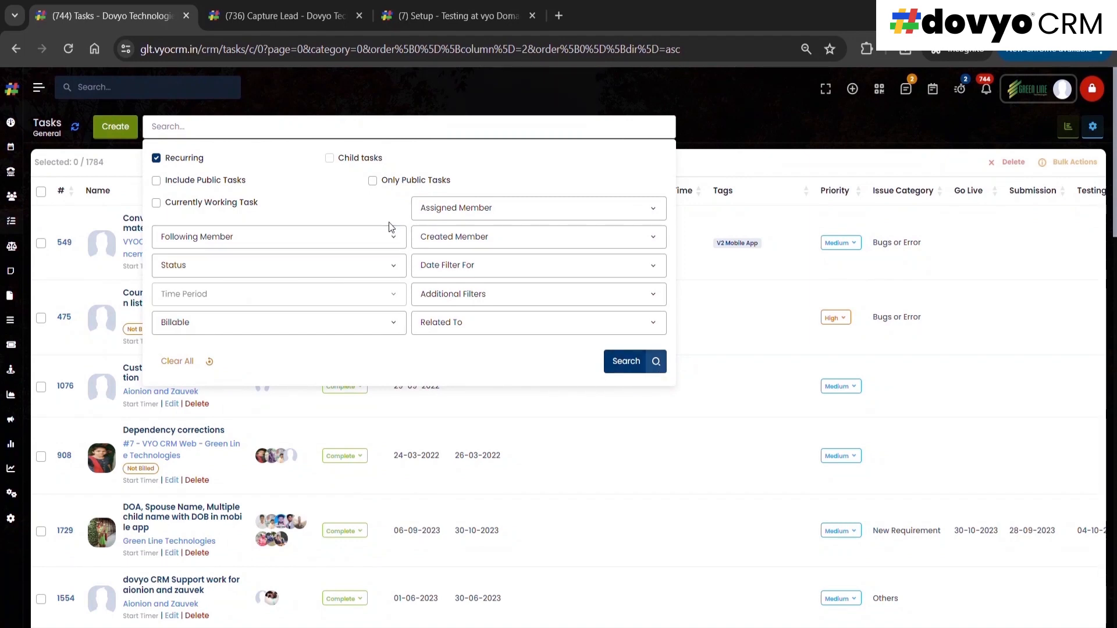
click(157, 160)
click(373, 181)
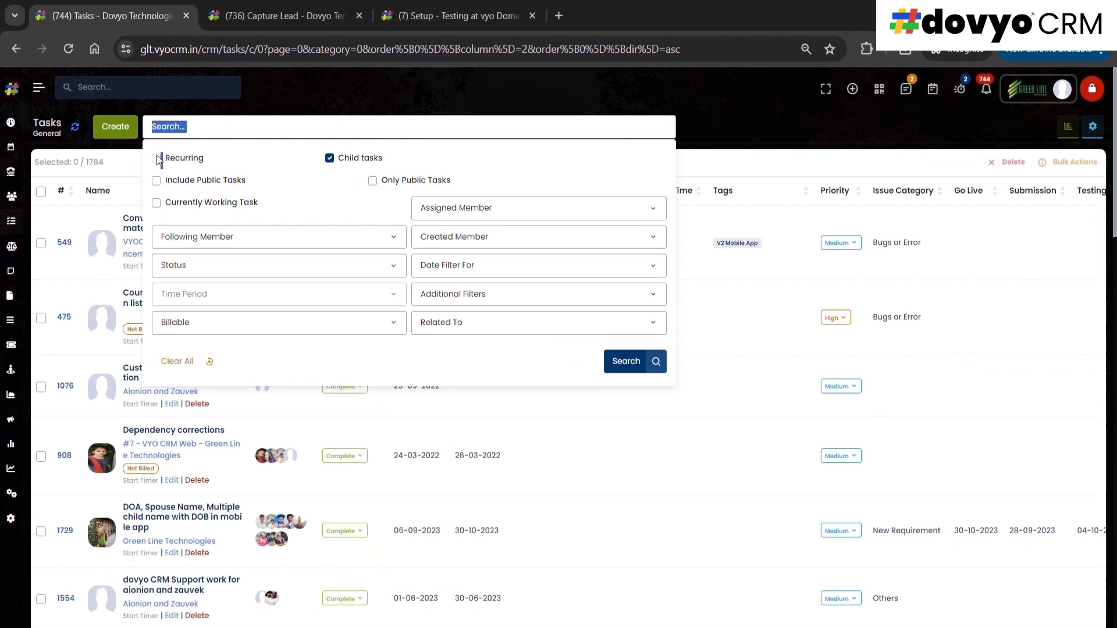
click(330, 159)
click(373, 181)
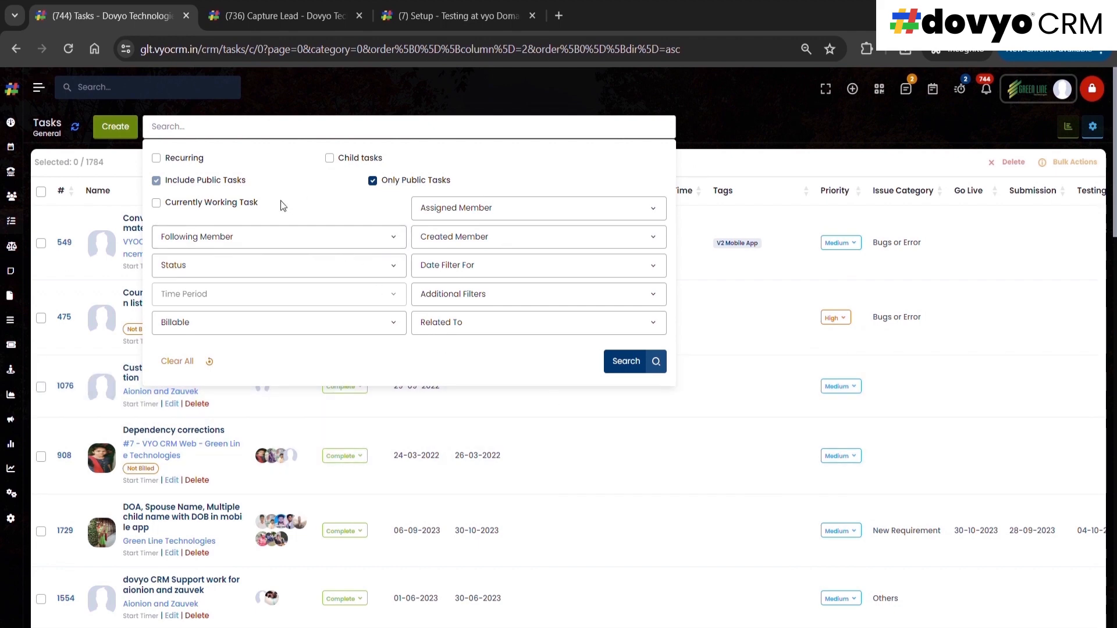
Clear the Only Public Tasks and Currently Working Task filters and look through the Following Member, Assigned Member, Status and Created Member choices
click(372, 181)
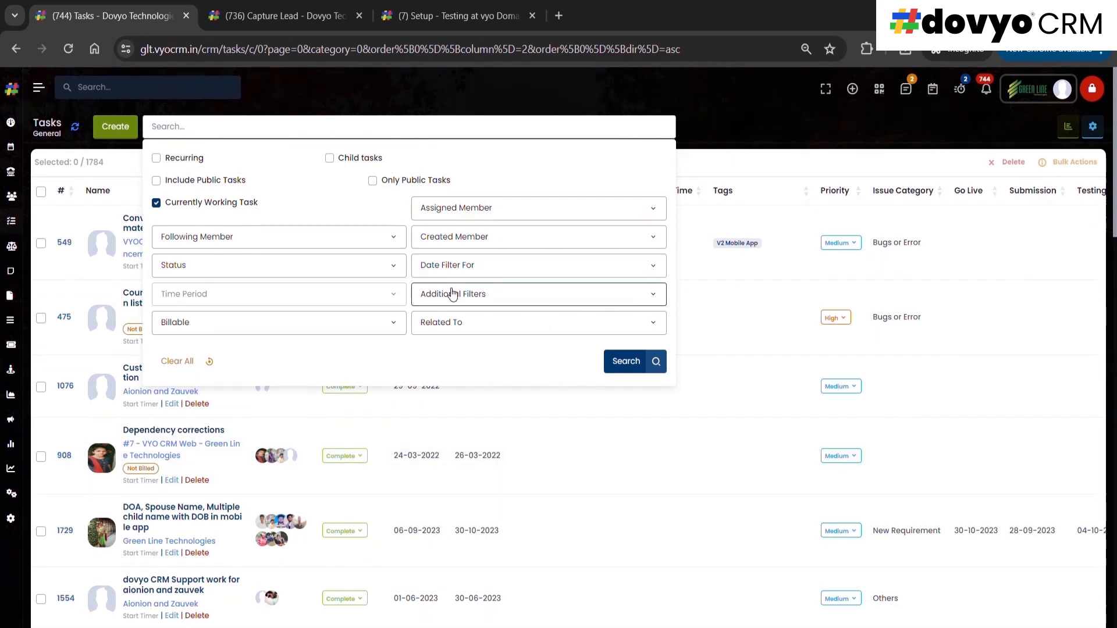
click(156, 203)
click(220, 239)
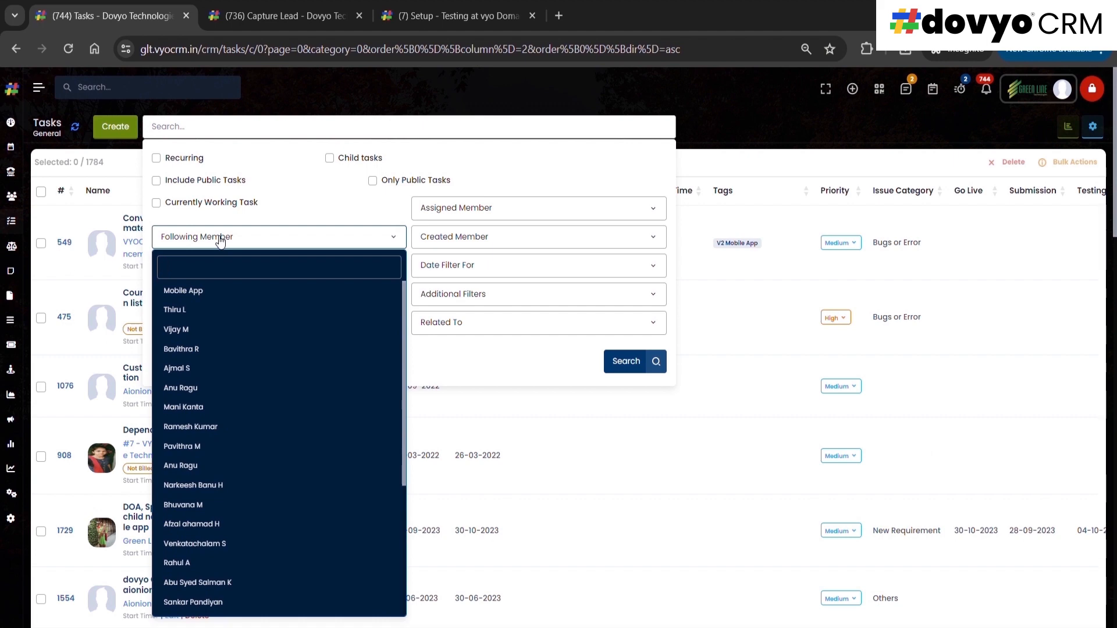
click(261, 237)
click(472, 210)
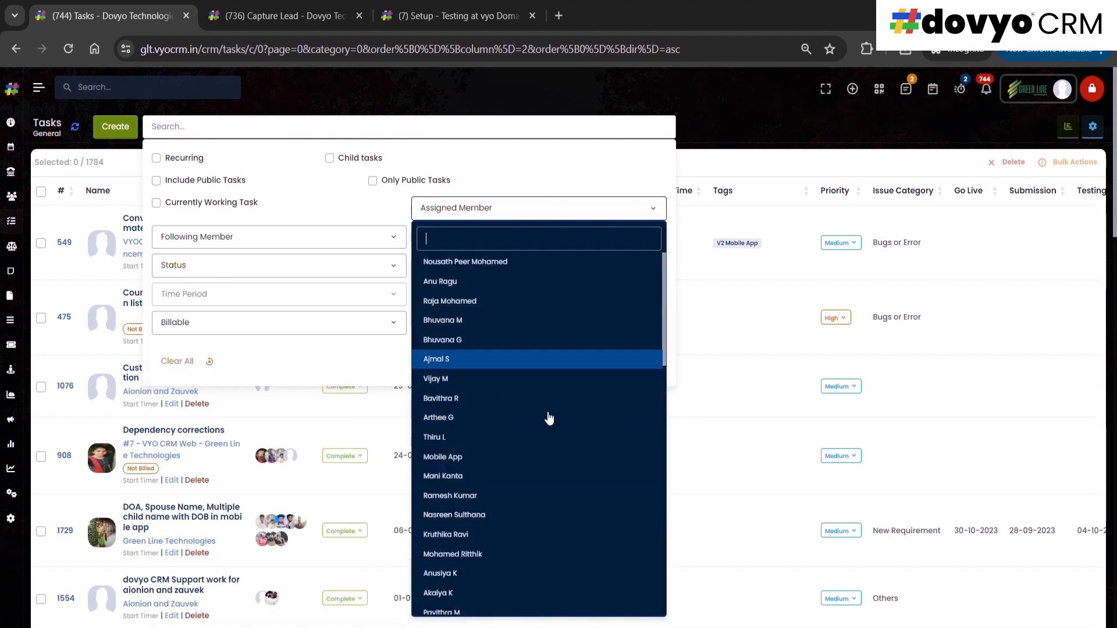
click(273, 265)
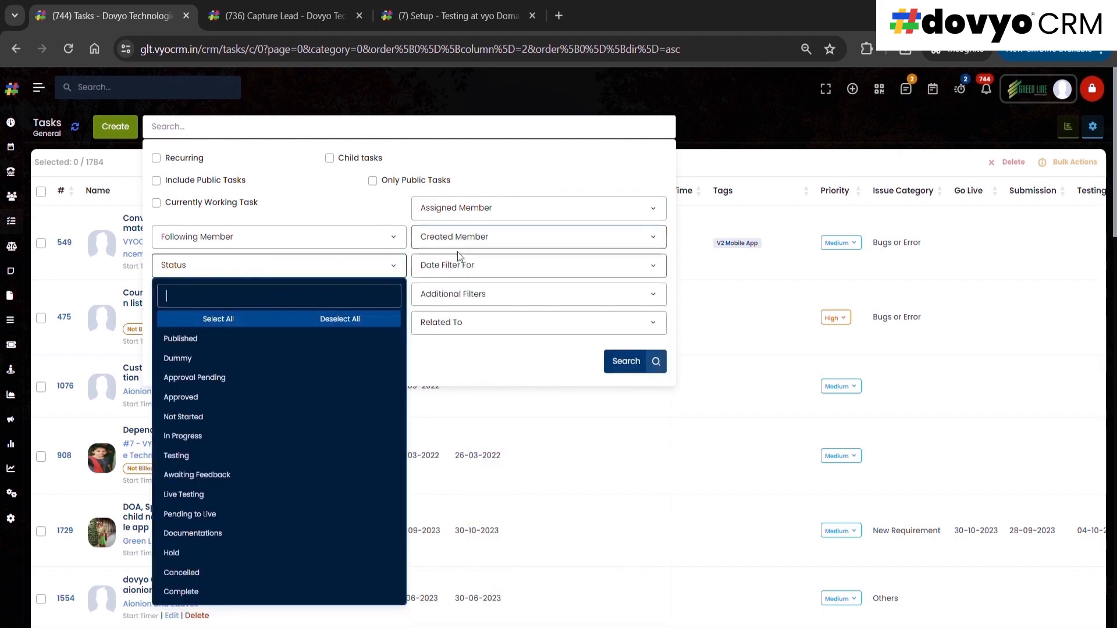
click(478, 238)
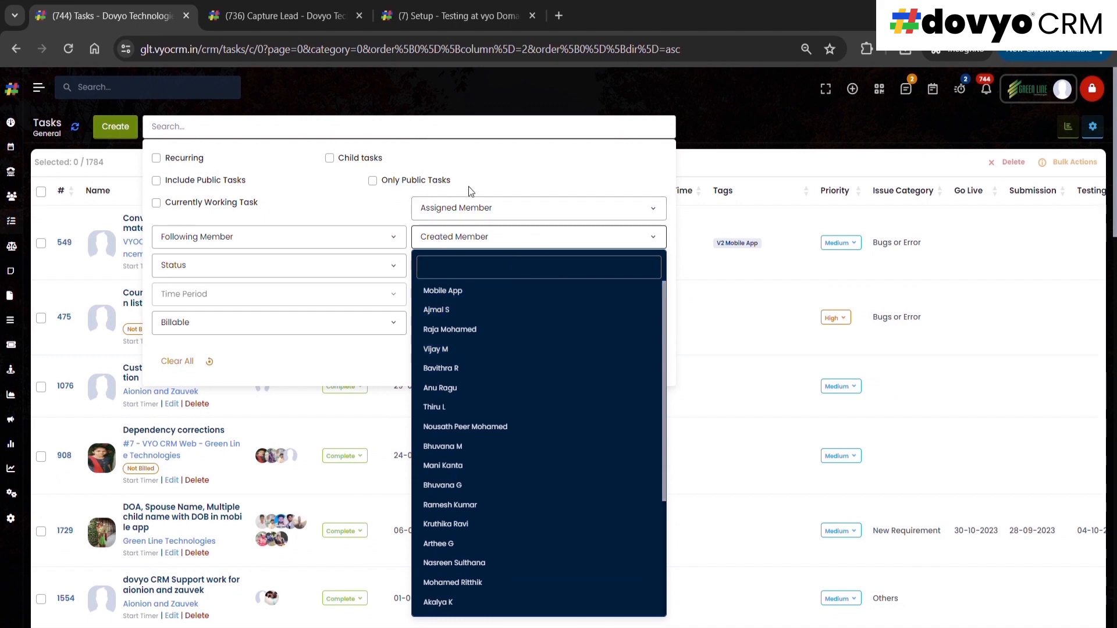
click(471, 236)
Set Date Filter For to Created and look through the available time periods
click(474, 266)
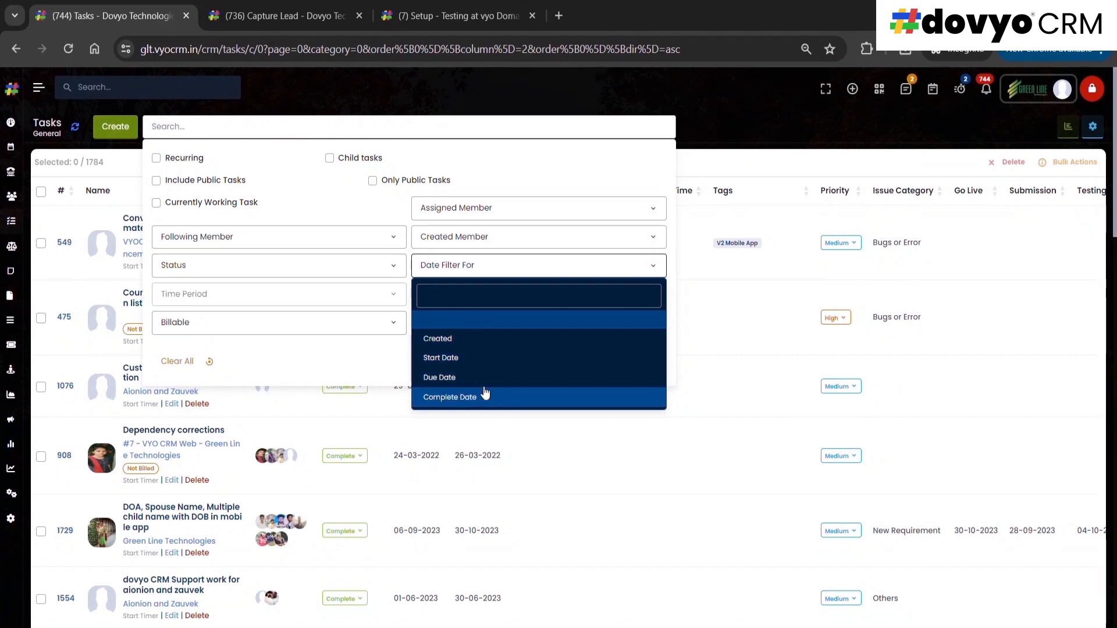
click(439, 341)
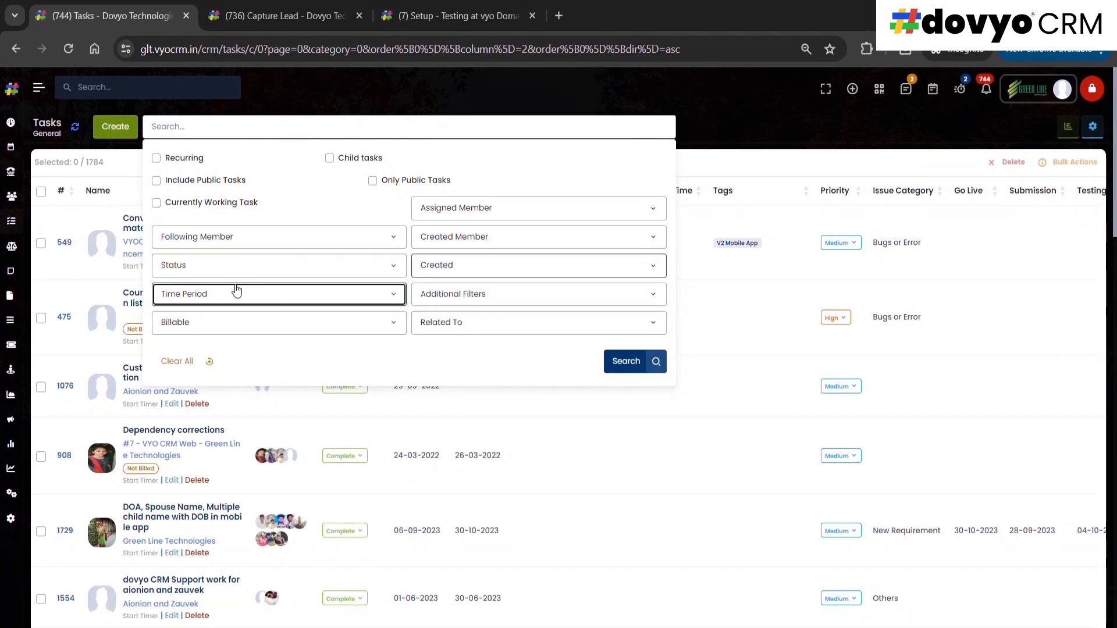
click(236, 291)
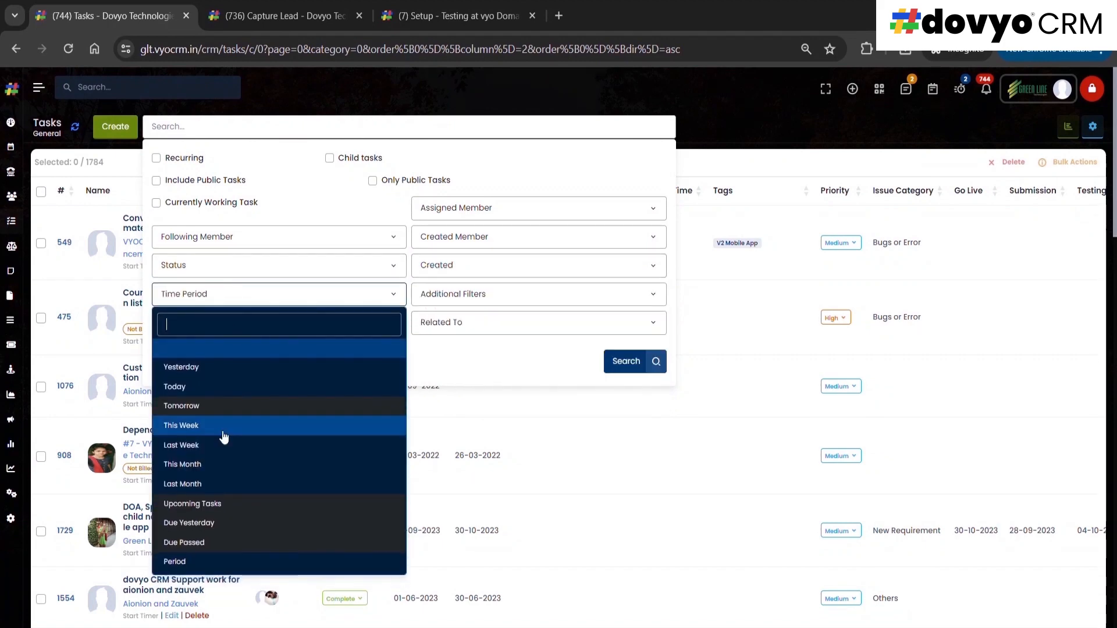
Look through the Additional Filters, Billable and Related To choices and close the search filters without searching
click(485, 294)
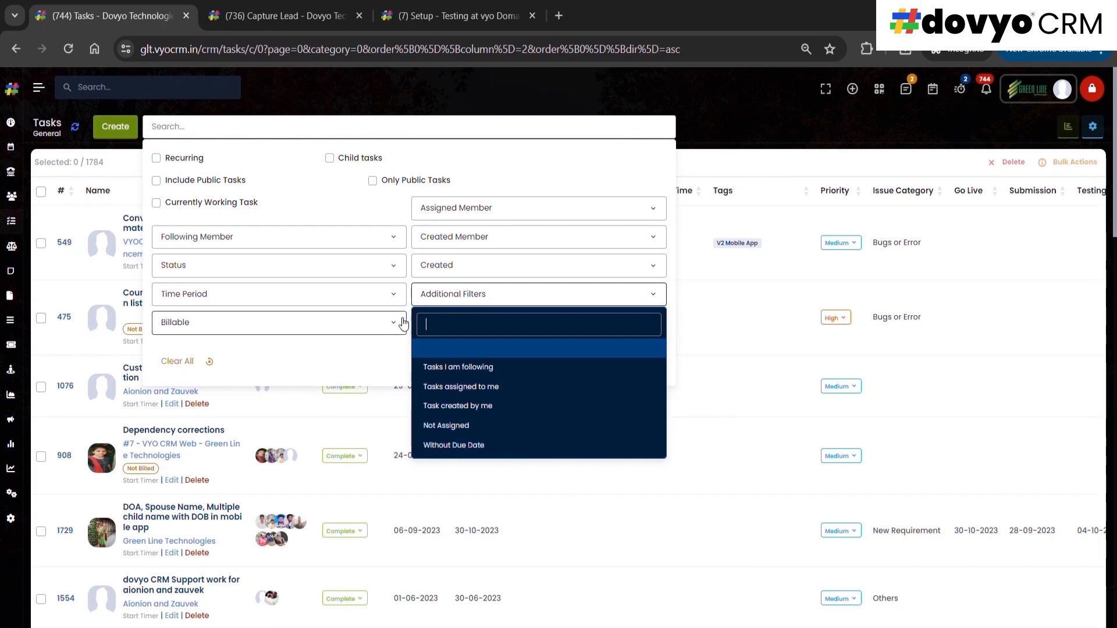
click(376, 345)
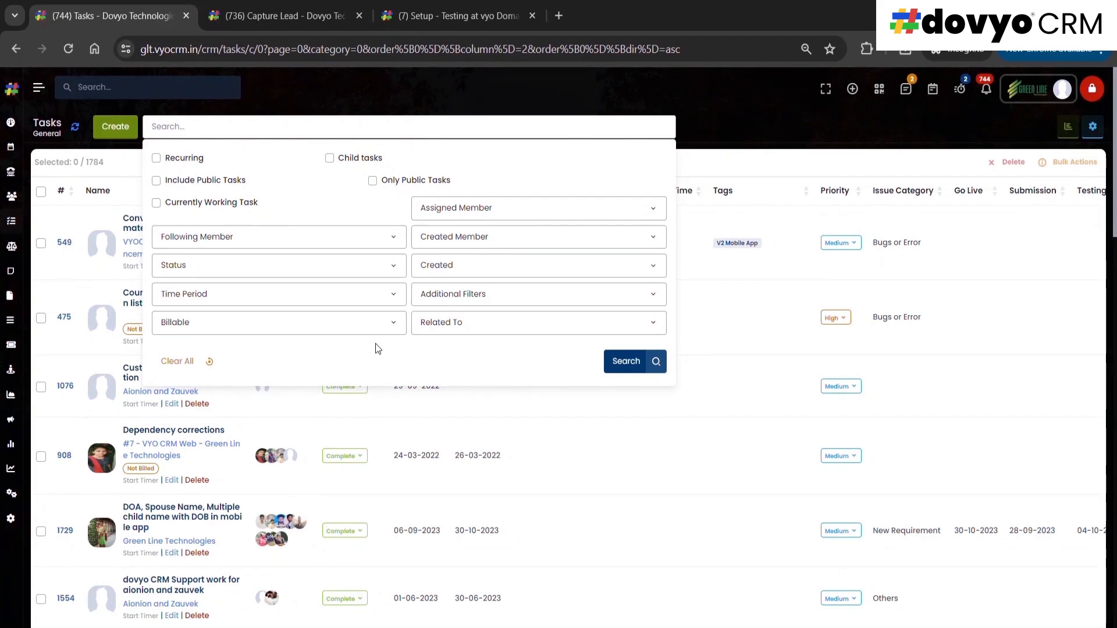
click(312, 322)
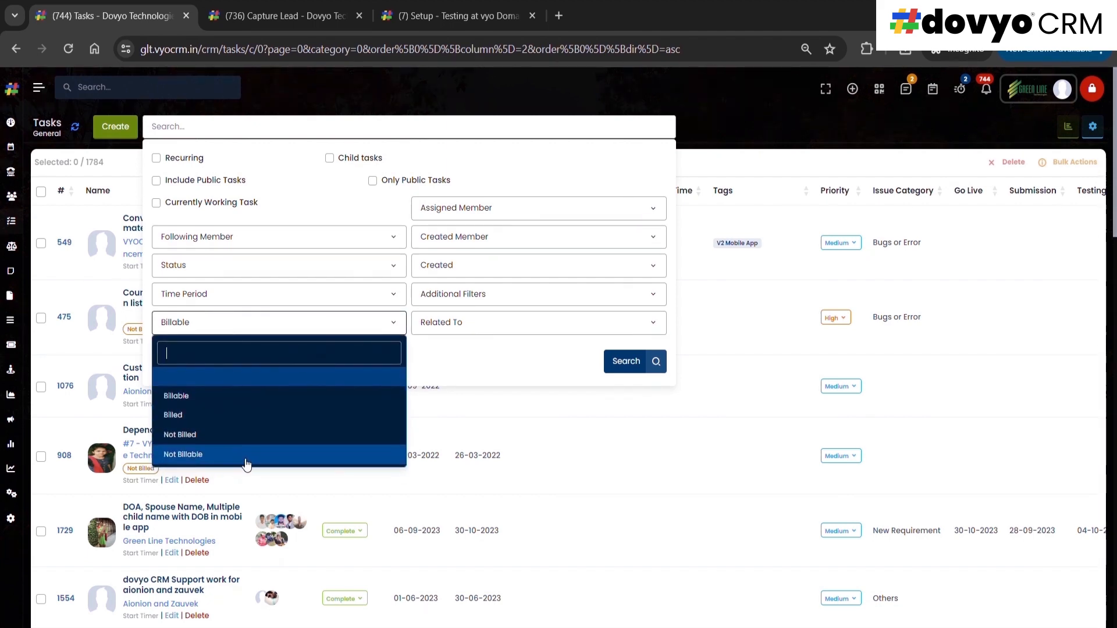
click(514, 329)
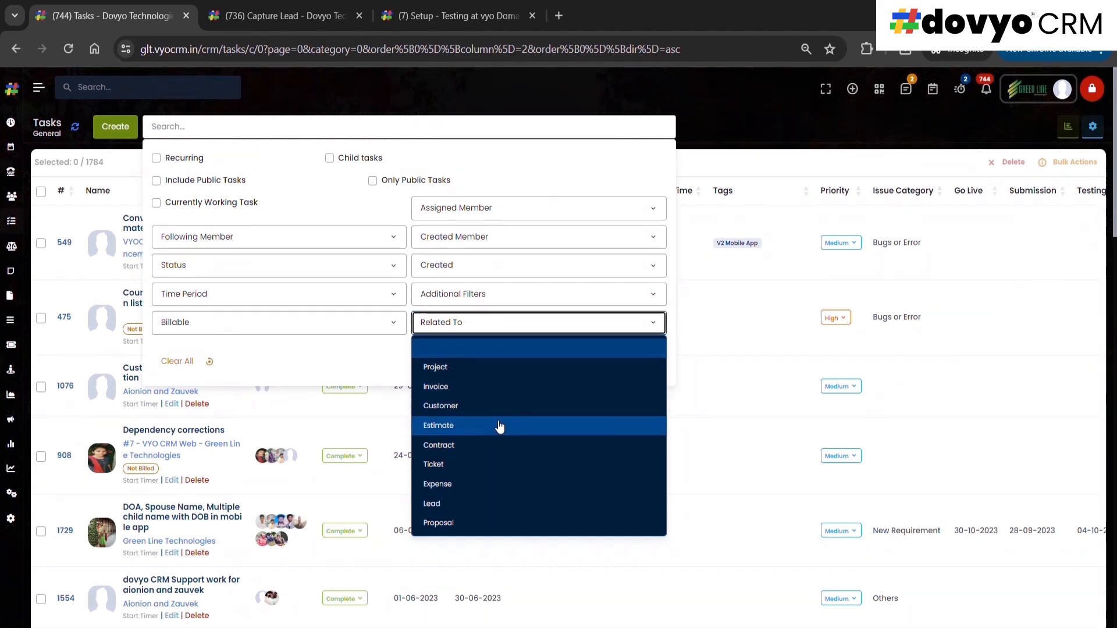
click(391, 342)
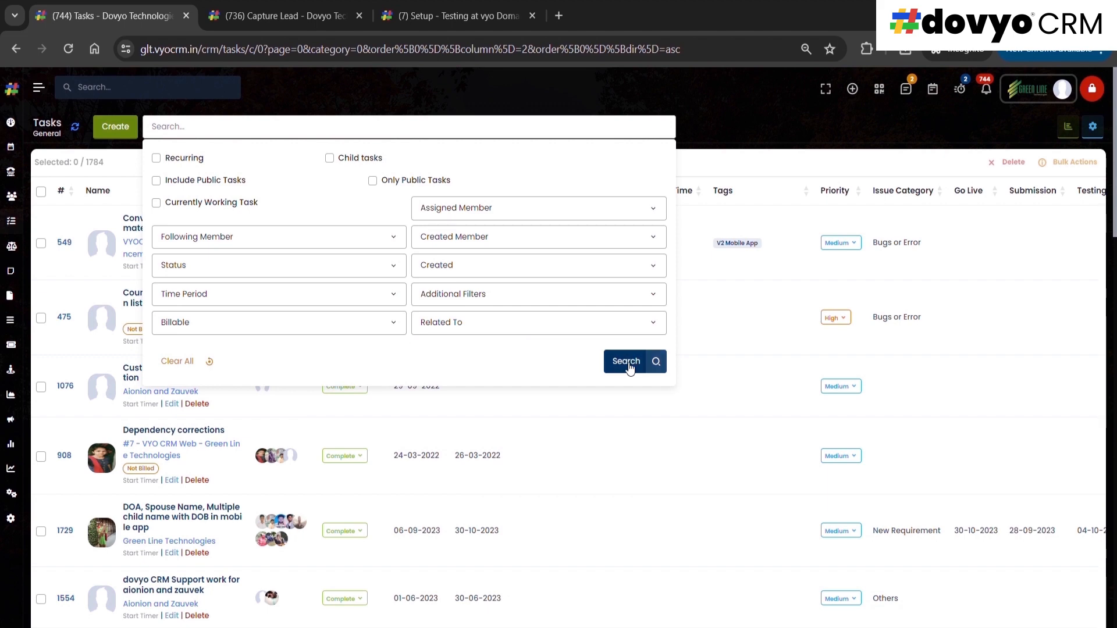
click(734, 129)
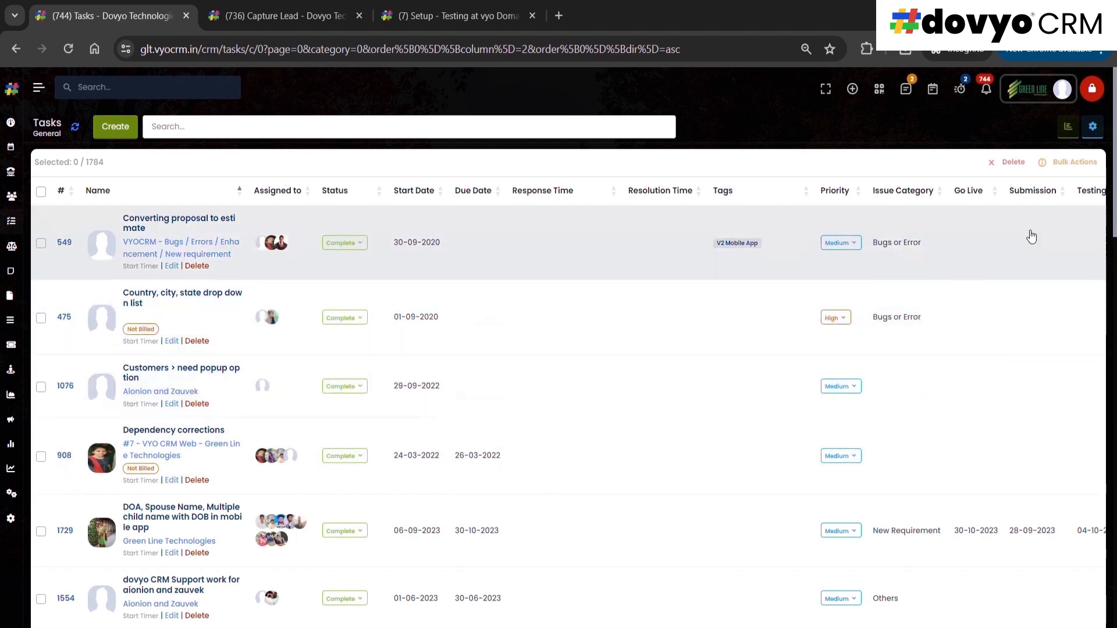
Enable Export all pages in the task list's export options
click(1093, 128)
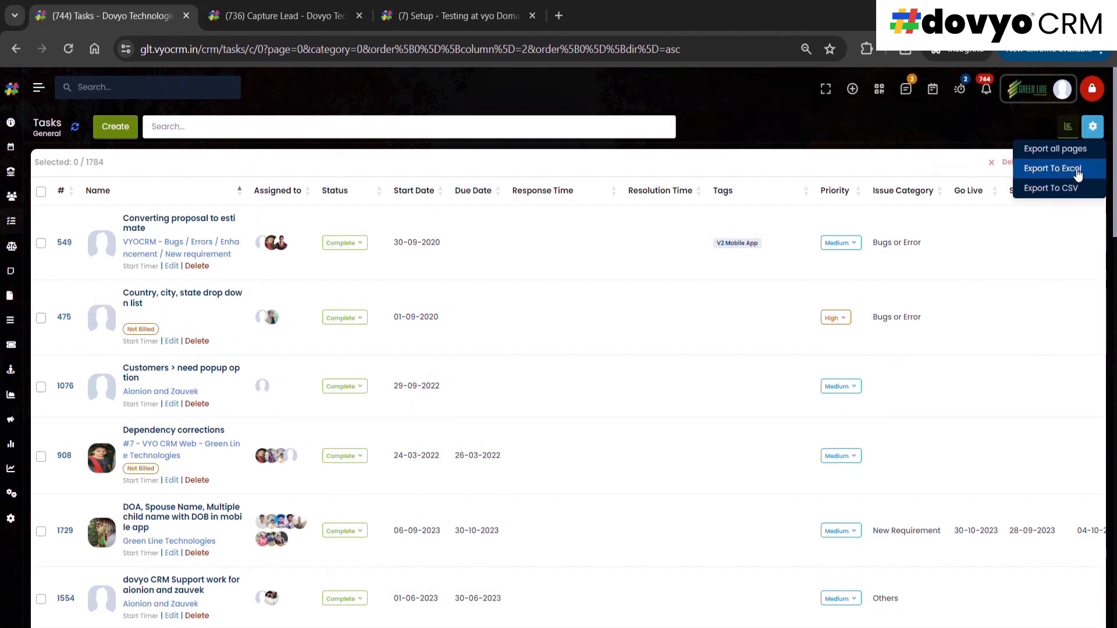
click(1031, 150)
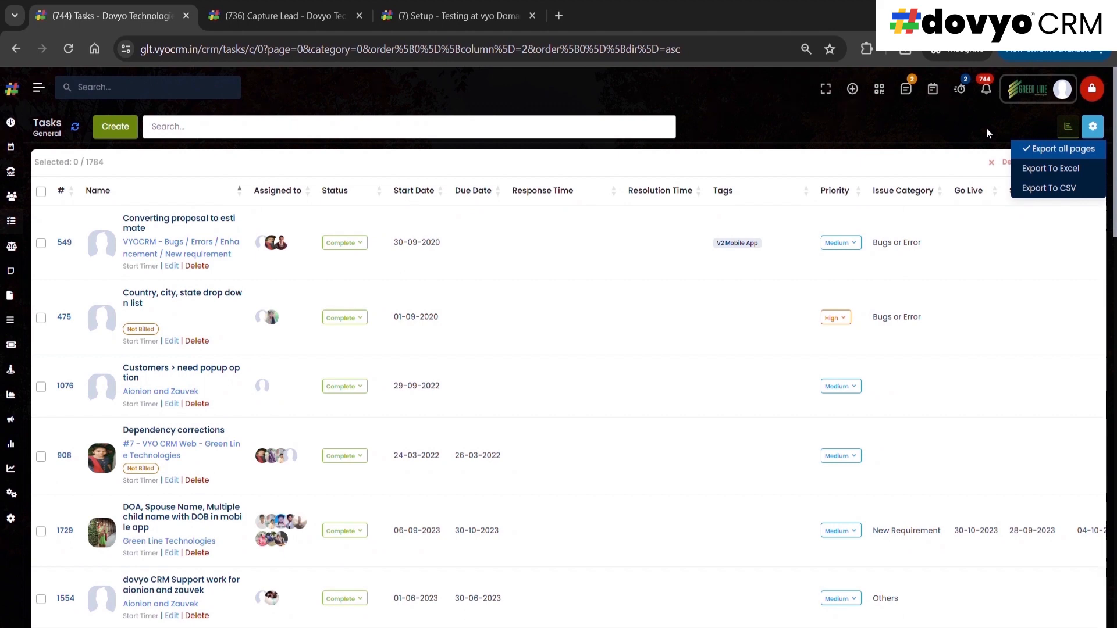
click(1070, 138)
Examine the Tasks Summary with its task counts by status and billing, and close it
click(1069, 140)
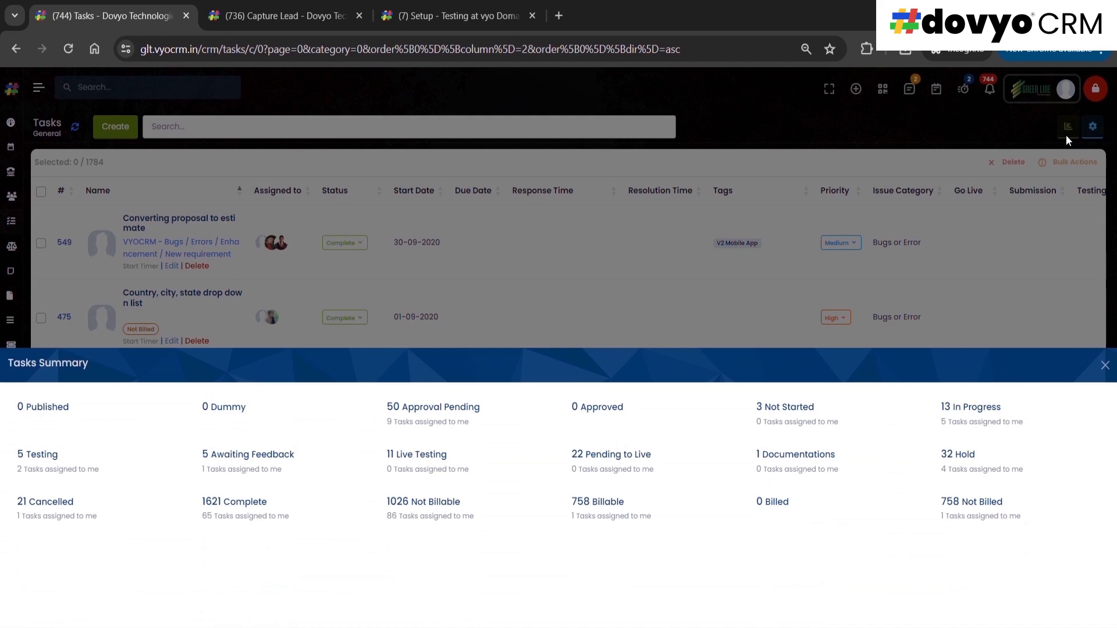
click(1067, 134)
click(1105, 365)
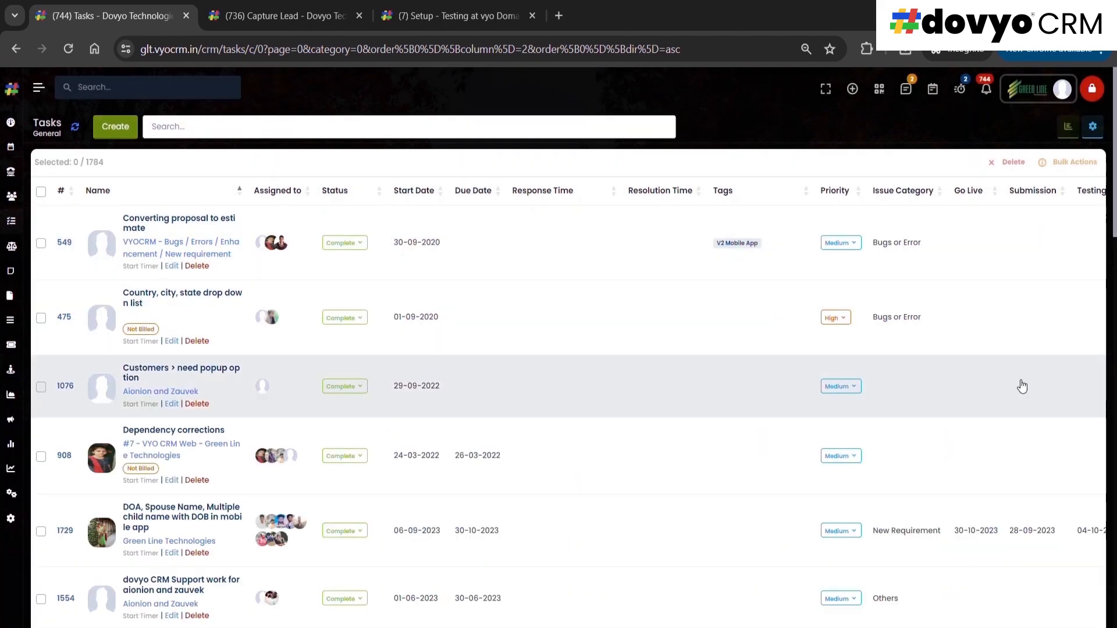
Select all tasks on the page, review the Status, Priority and Assigned to fields in Bulk Actions, and close without applying
click(41, 192)
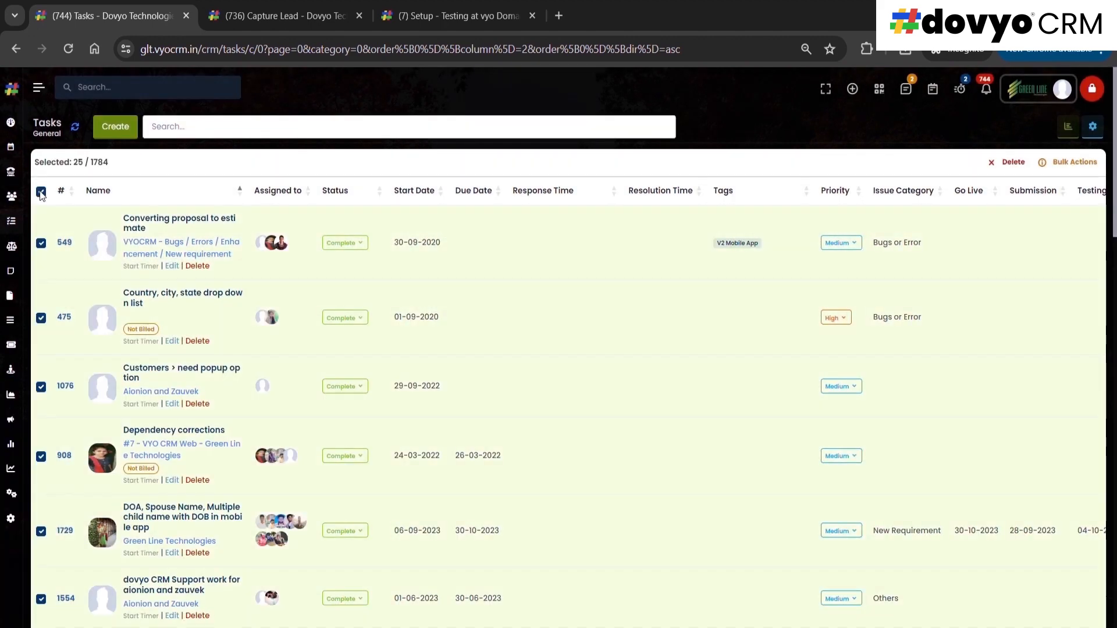
click(1075, 163)
click(527, 154)
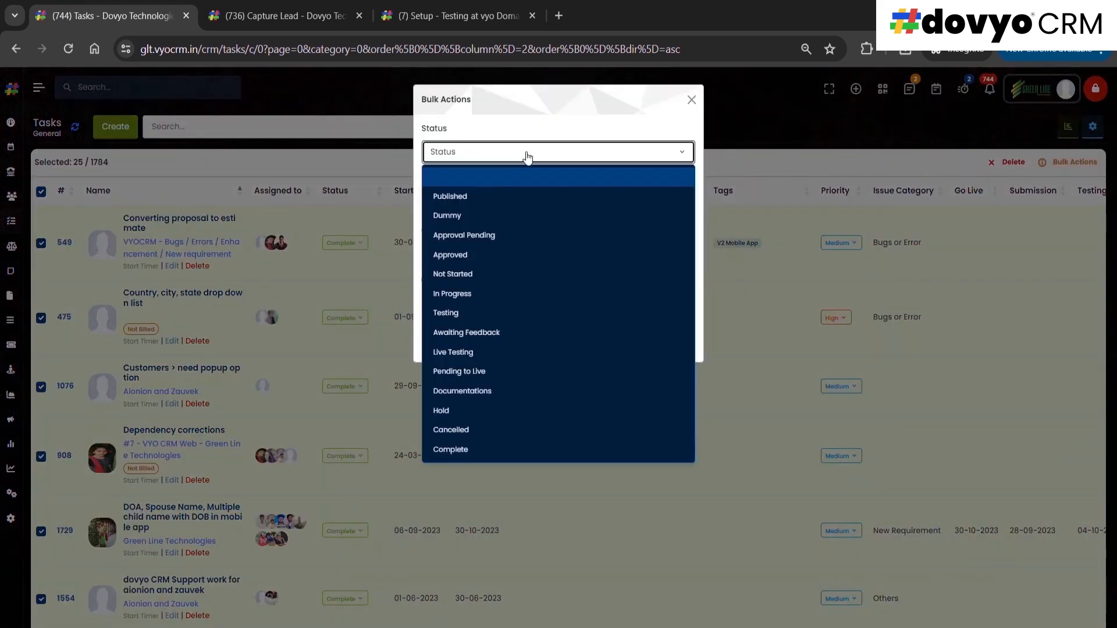
click(527, 154)
click(527, 155)
click(527, 155)
click(498, 213)
click(499, 210)
click(482, 257)
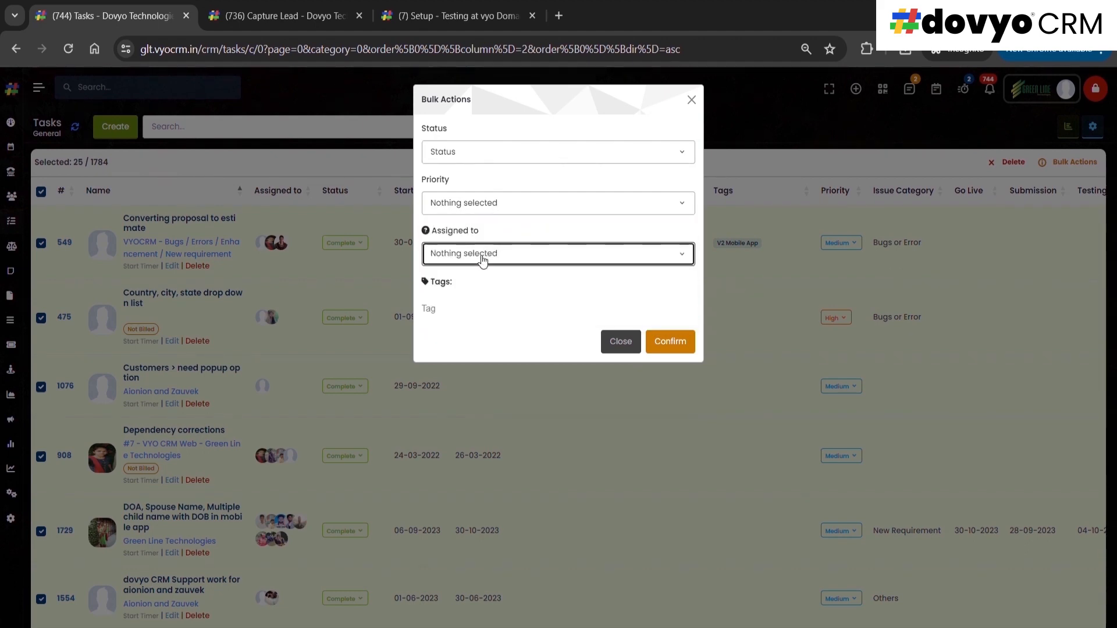
click(482, 259)
click(691, 99)
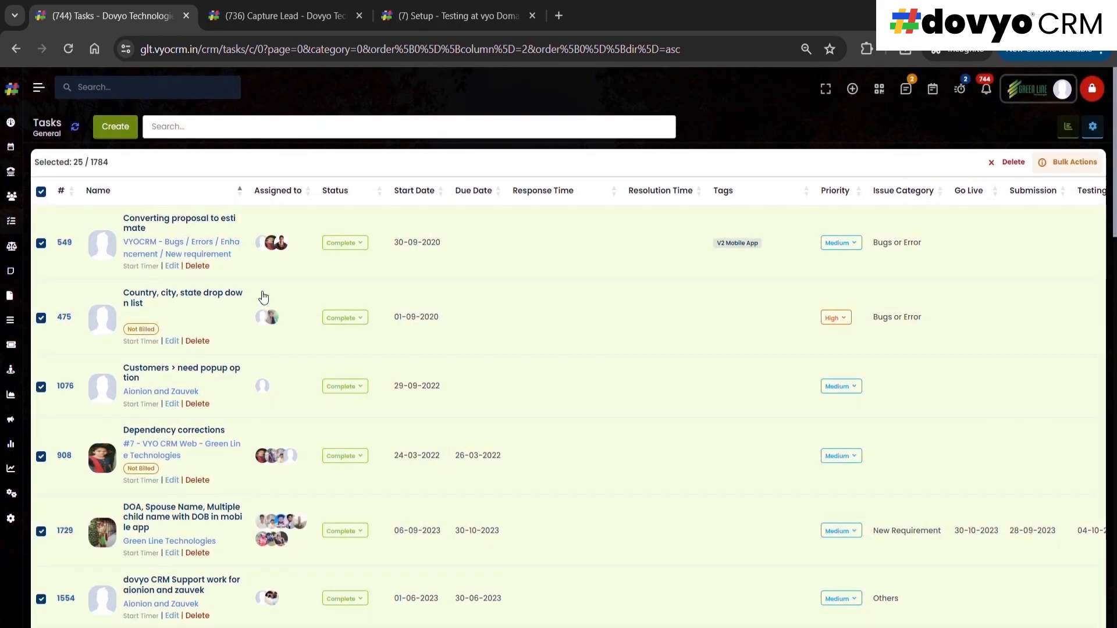
Highlight the total task count, view the Bulk Actions fields for the selected tasks once more, and clear the selection
drag(115, 167, 94, 167)
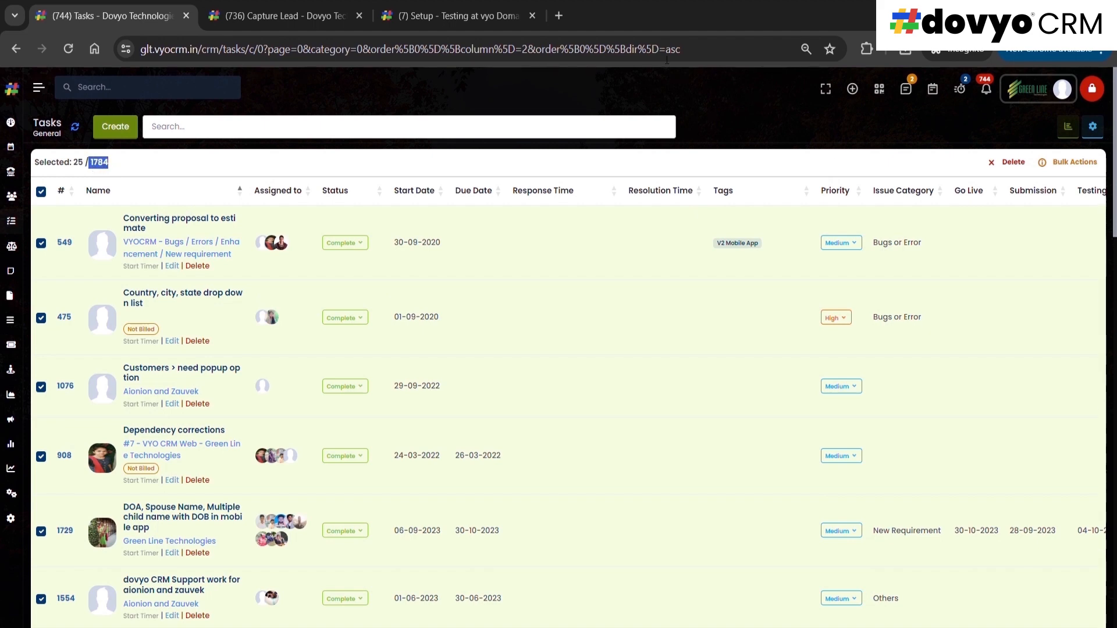
click(1078, 163)
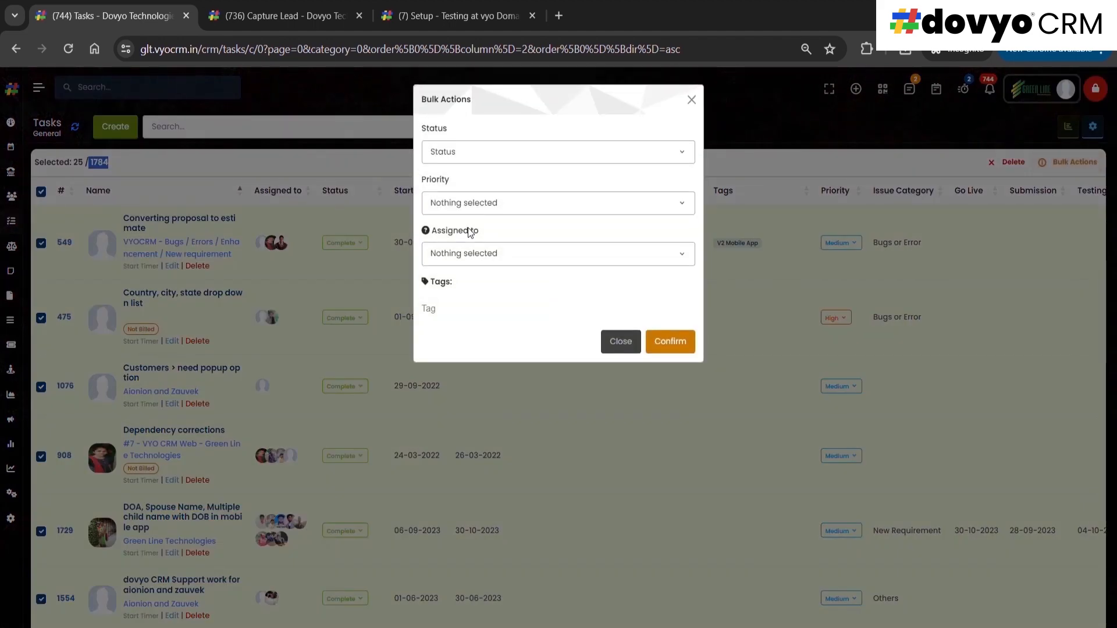
click(692, 100)
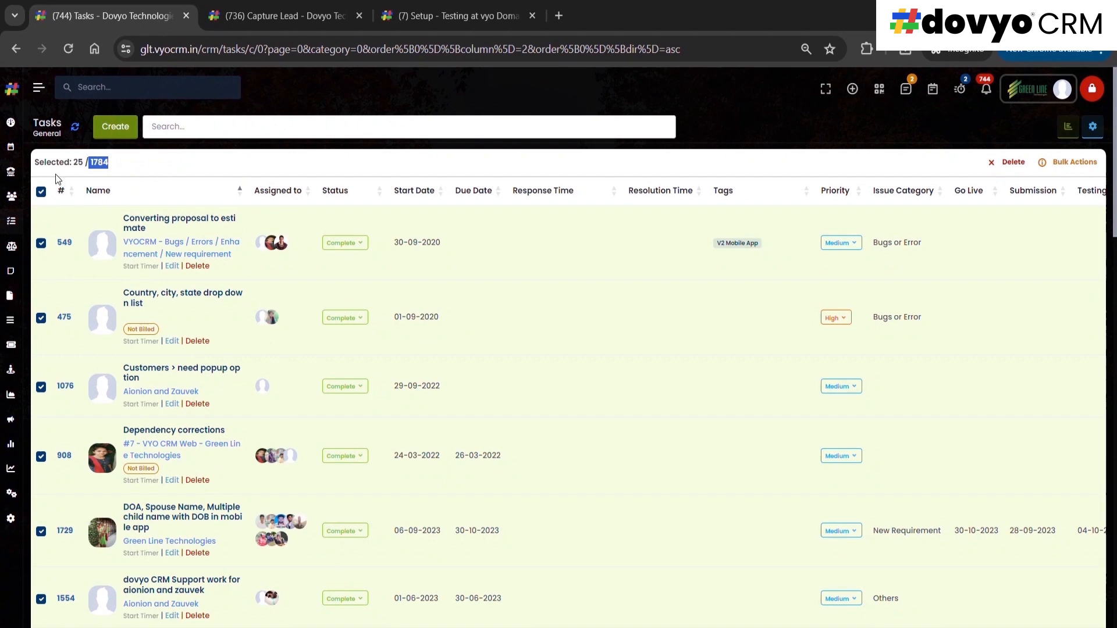
click(40, 191)
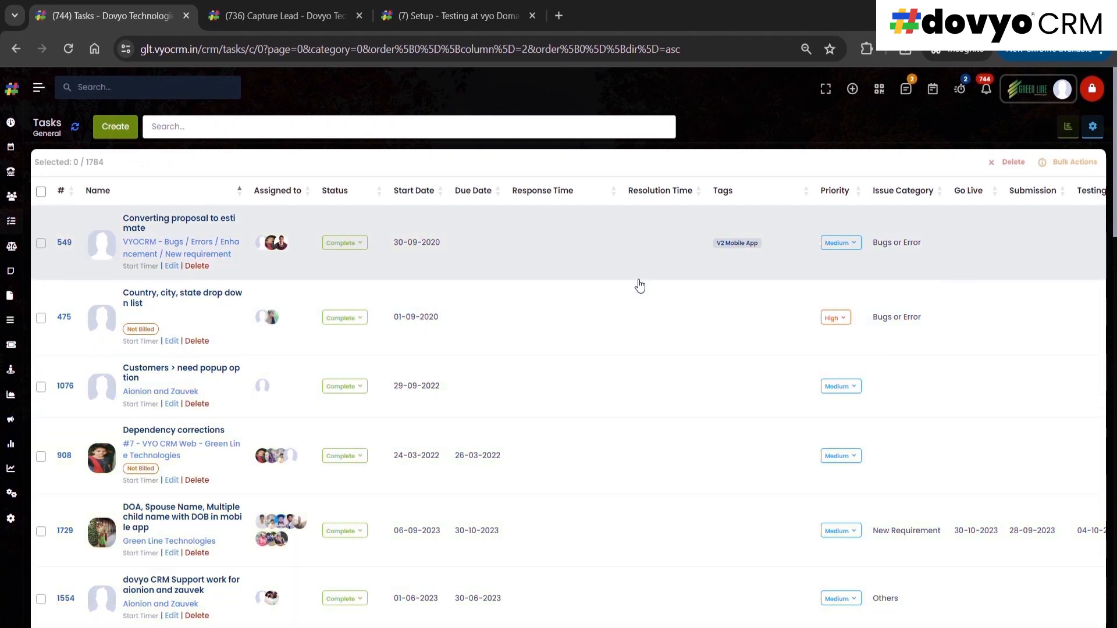